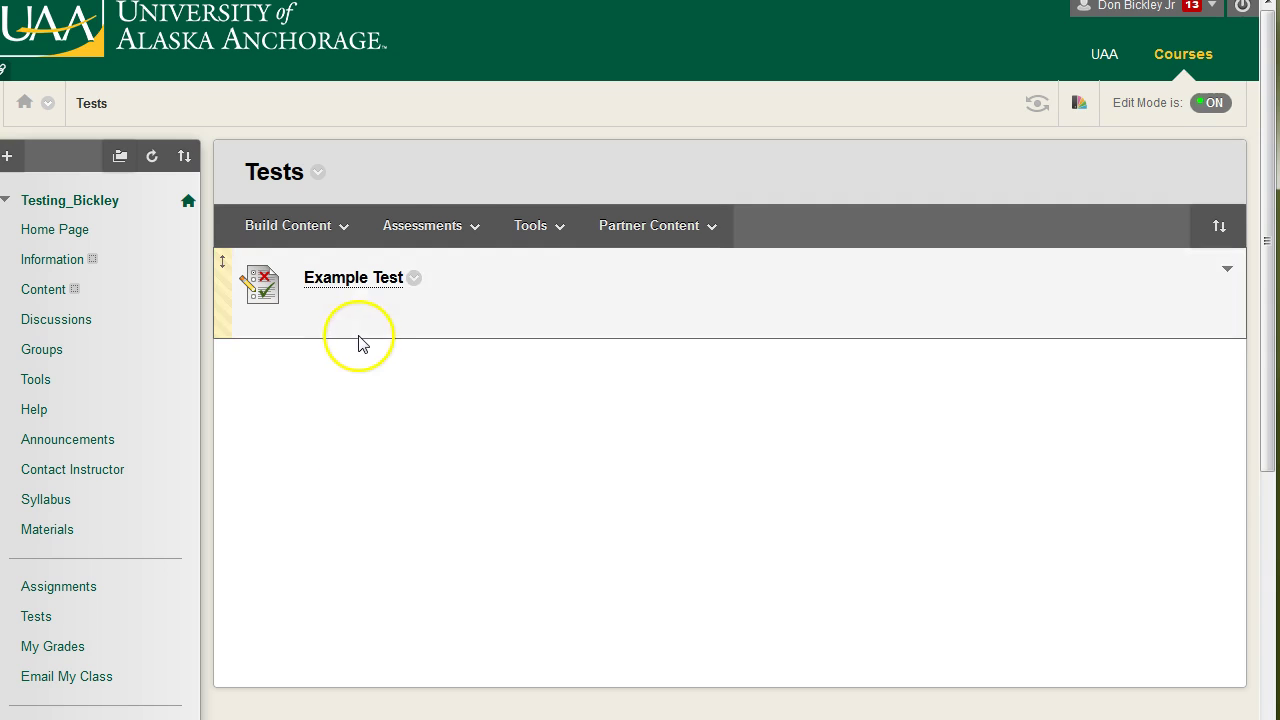
Start a brand-new test from the Tests content area instead of adding an existing one.
{"action": "left_click", "coordinate": [426, 228]}
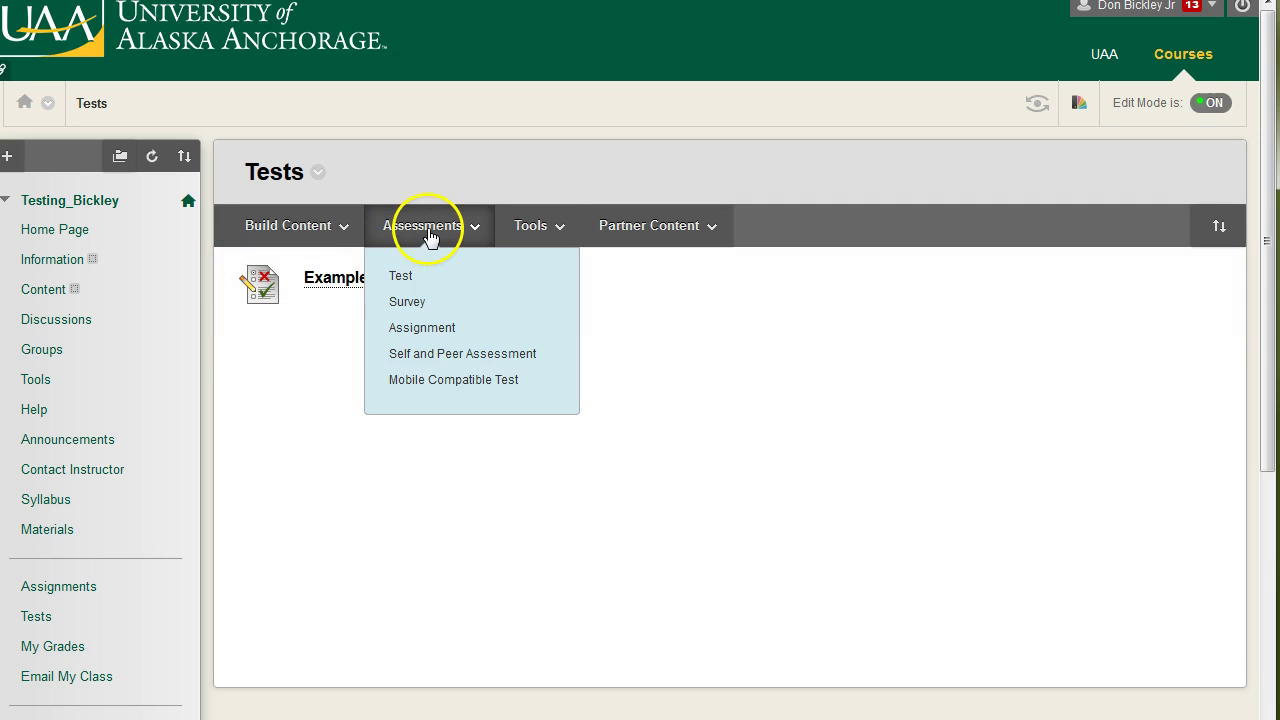
{"action": "left_click", "coordinate": [450, 286]}
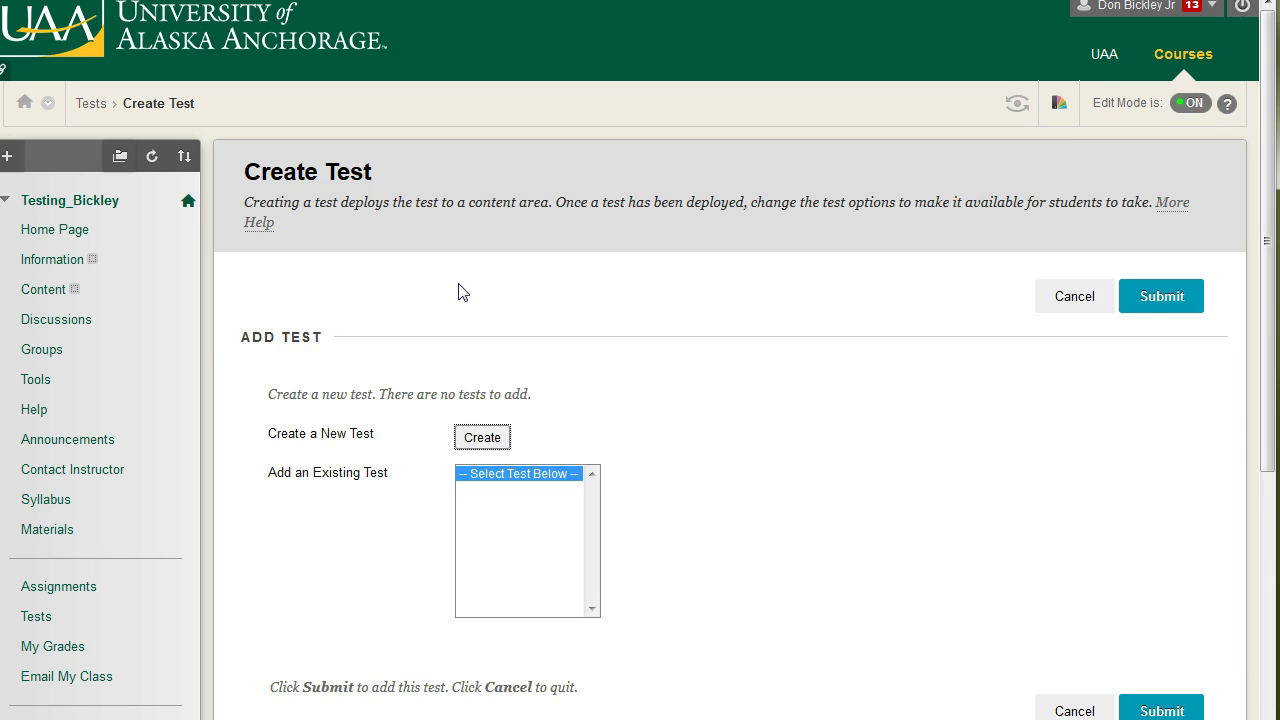
{"action": "scroll", "coordinate": [430, 440], "scroll_direction": "down", "scroll_amount": 2}
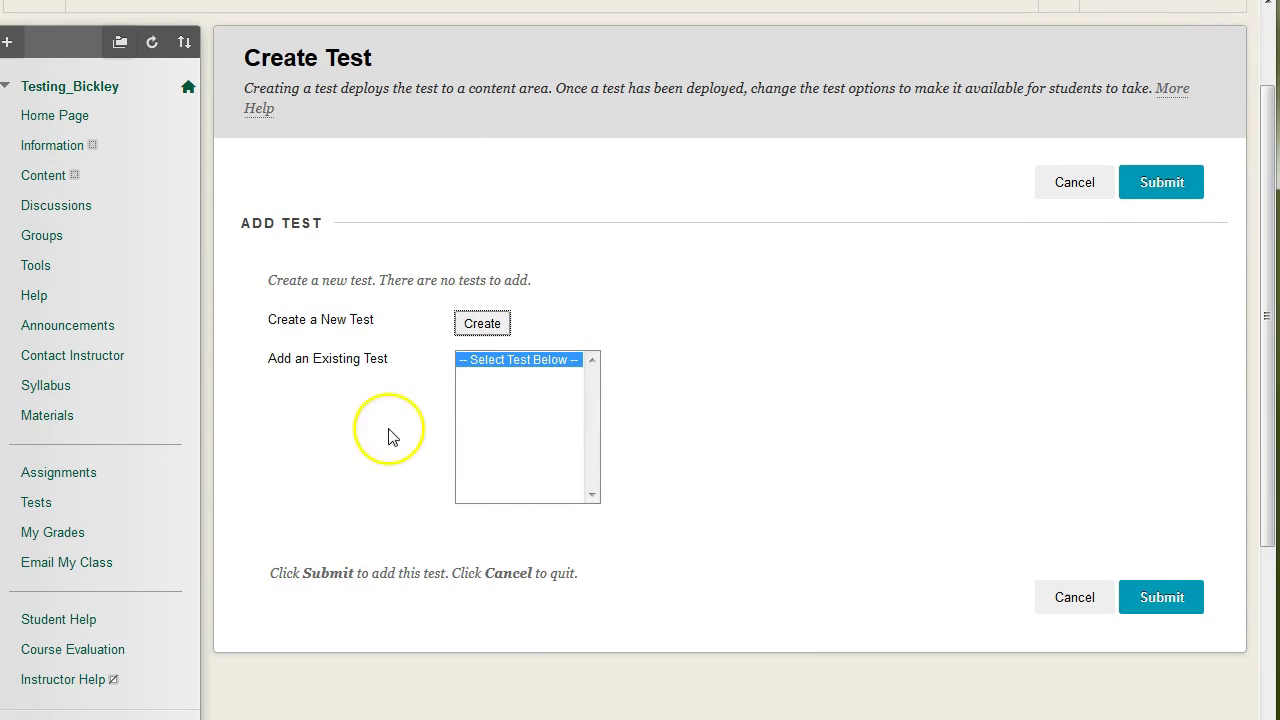
{"action": "left_click", "coordinate": [510, 362]}
{"action": "left_click_drag", "start_coordinate": [307, 361], "coordinate": [386, 355]}
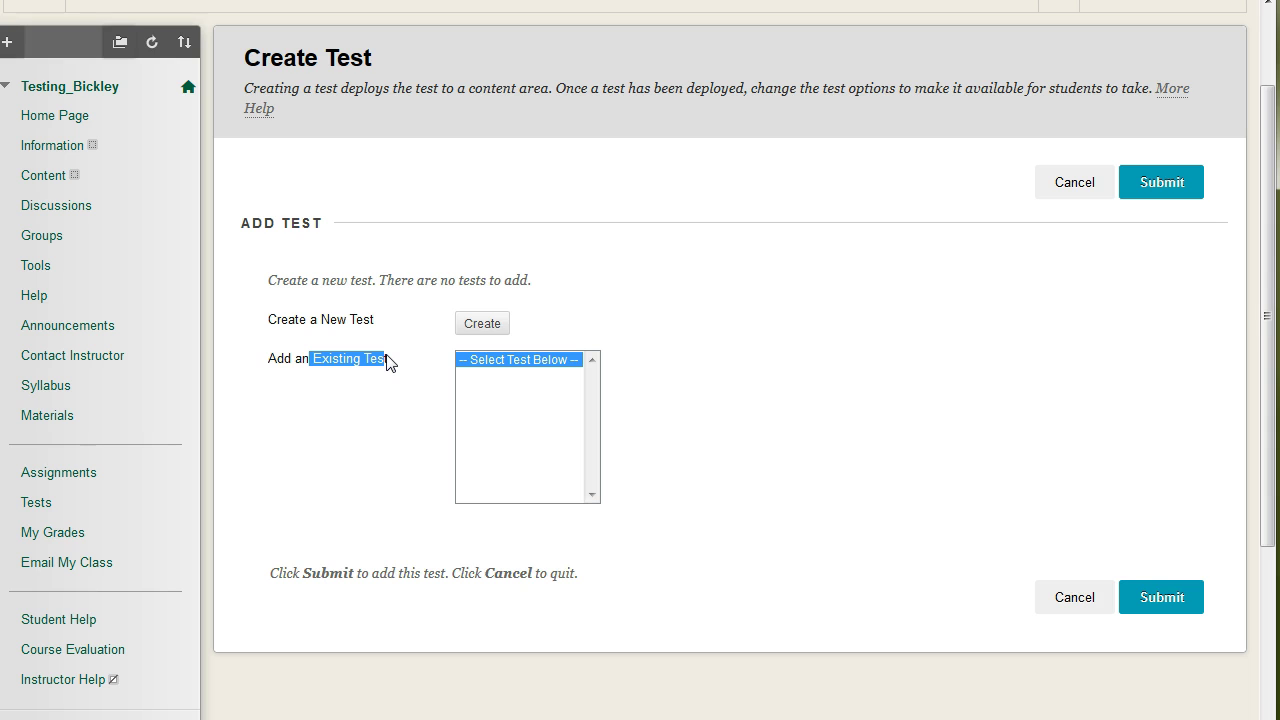
{"action": "left_click", "coordinate": [386, 355]}
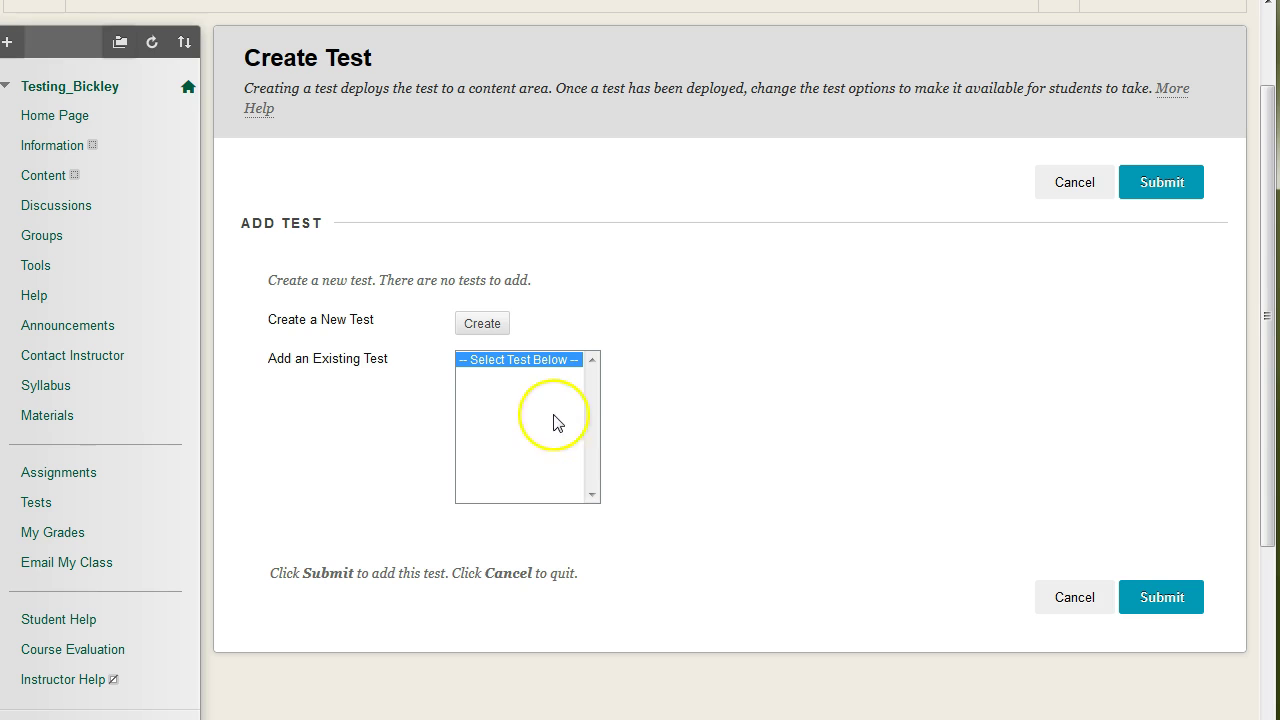
{"action": "left_click", "coordinate": [482, 323]}
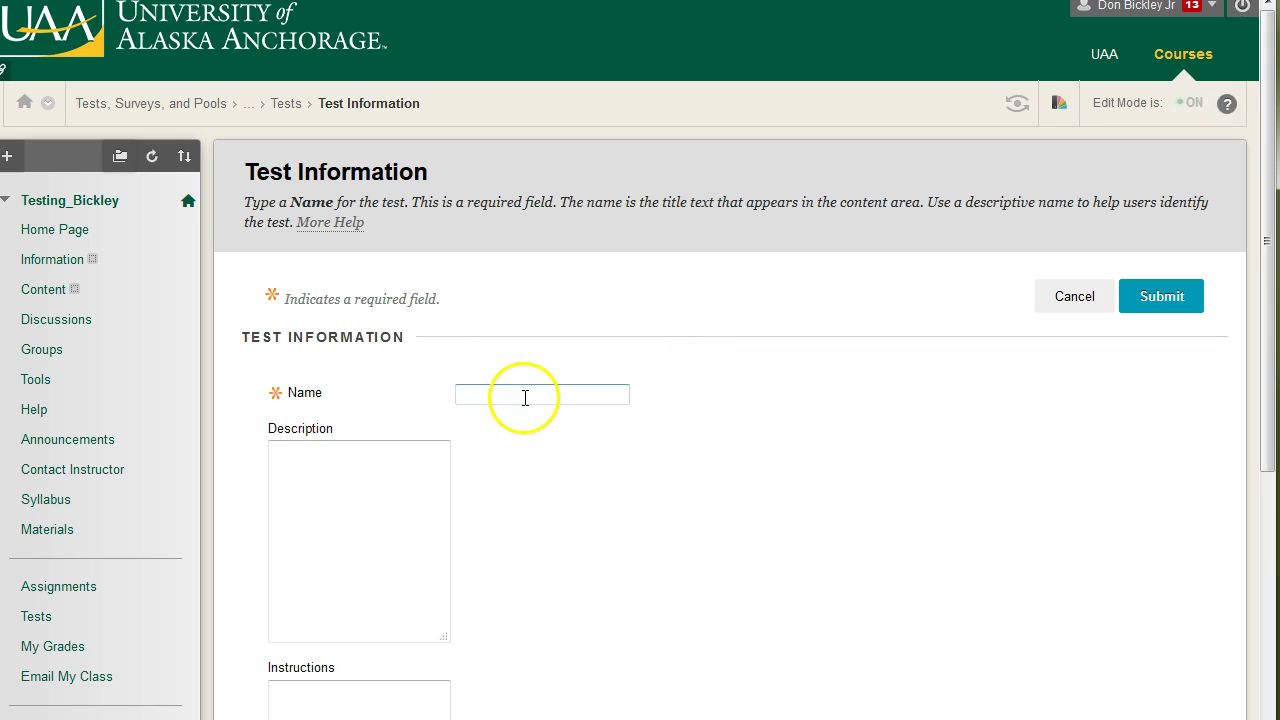
Name the test "New Test Test" and enter "sfsdf" as its description.
{"action": "left_click", "coordinate": [525, 398]}
{"action": "type", "text": "New Te"}
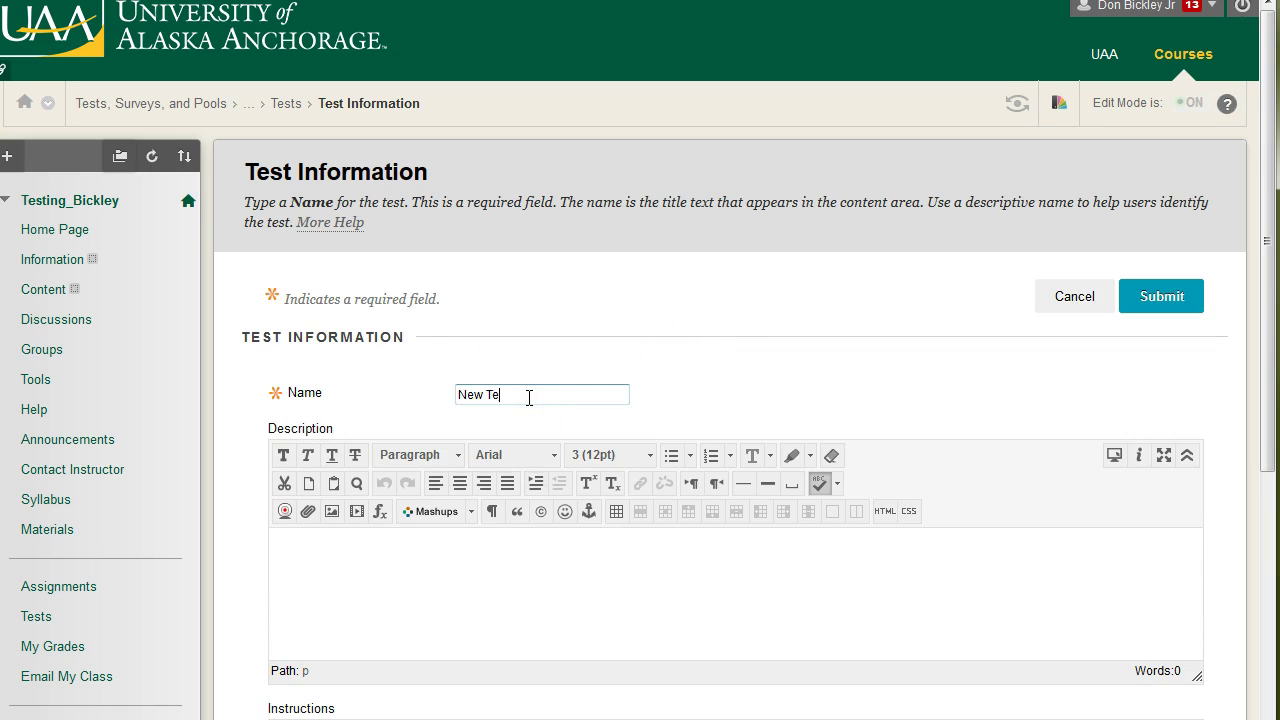
{"action": "type", "text": "st Test"}
{"action": "left_click", "coordinate": [547, 571]}
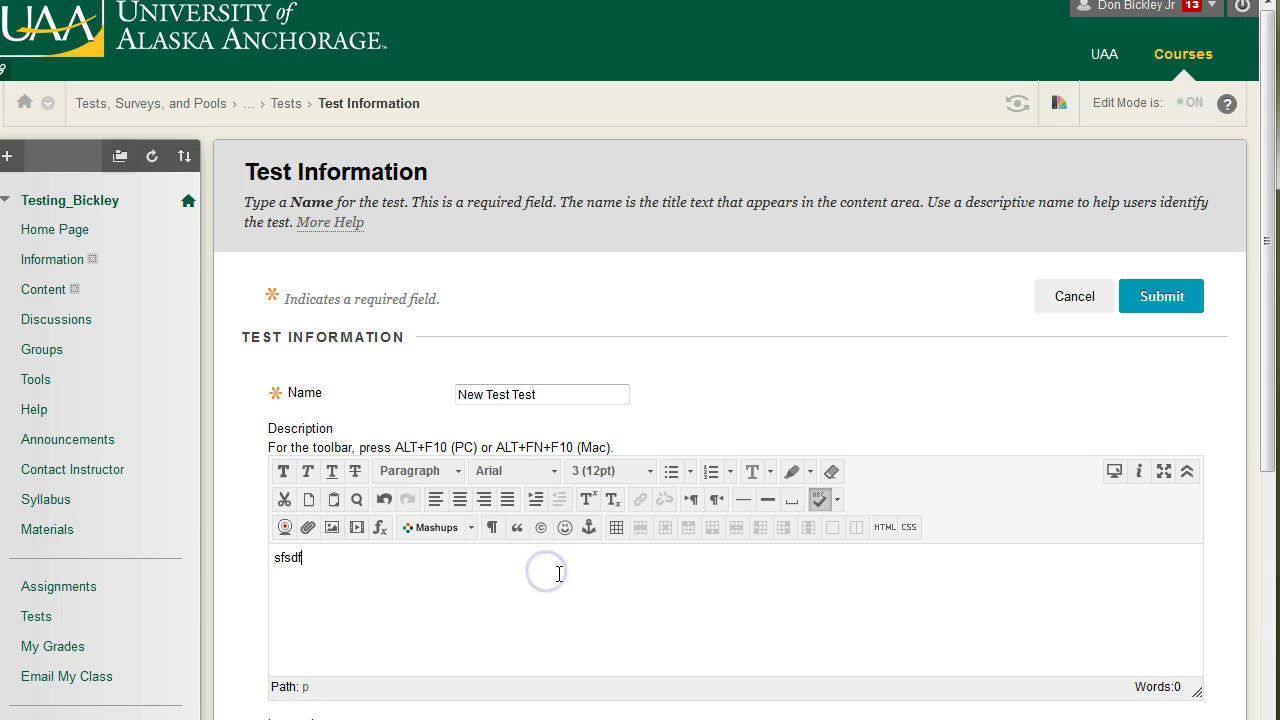
{"action": "type", "text": "sfsdf"}
Enter "sfsdfd" as the test's instructions and submit the test information.
{"action": "scroll", "coordinate": [538, 547], "scroll_direction": "down", "scroll_amount": 3}
{"action": "left_click", "coordinate": [538, 547]}
{"action": "type", "text": "sfsdfd"}
{"action": "scroll", "coordinate": [606, 551], "scroll_direction": "down", "scroll_amount": 1}
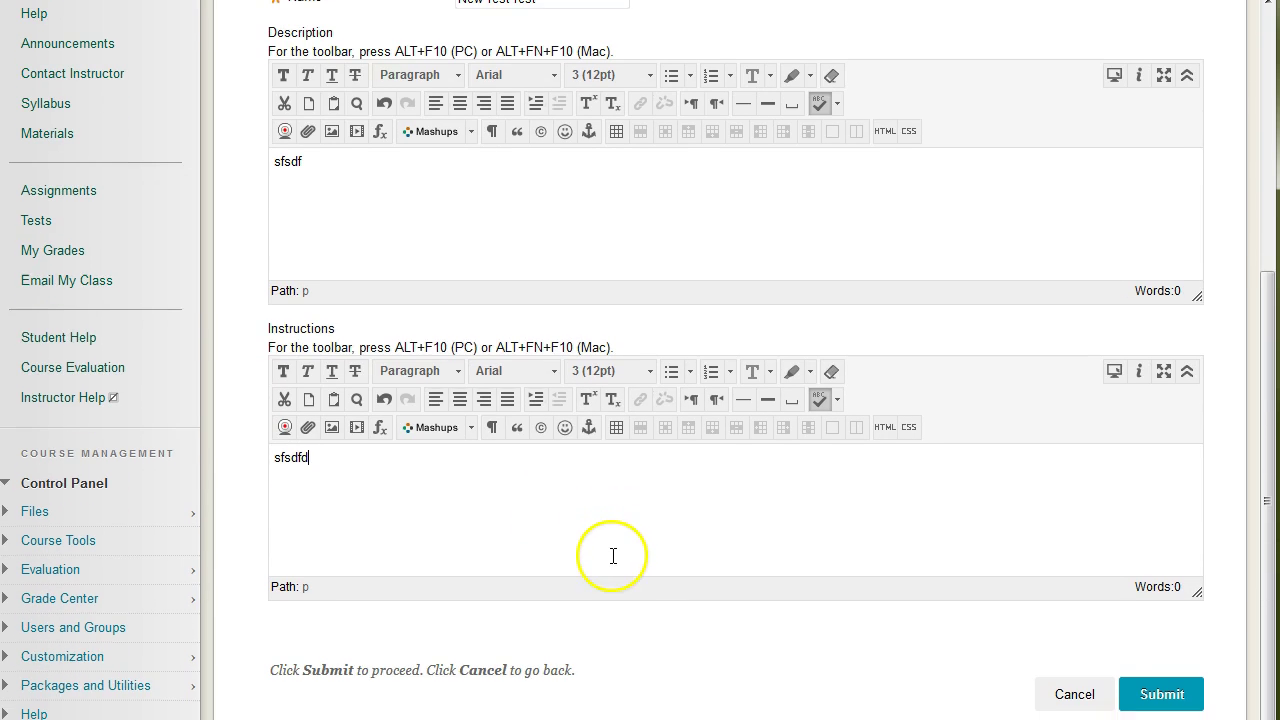
{"action": "left_click", "coordinate": [1176, 704]}
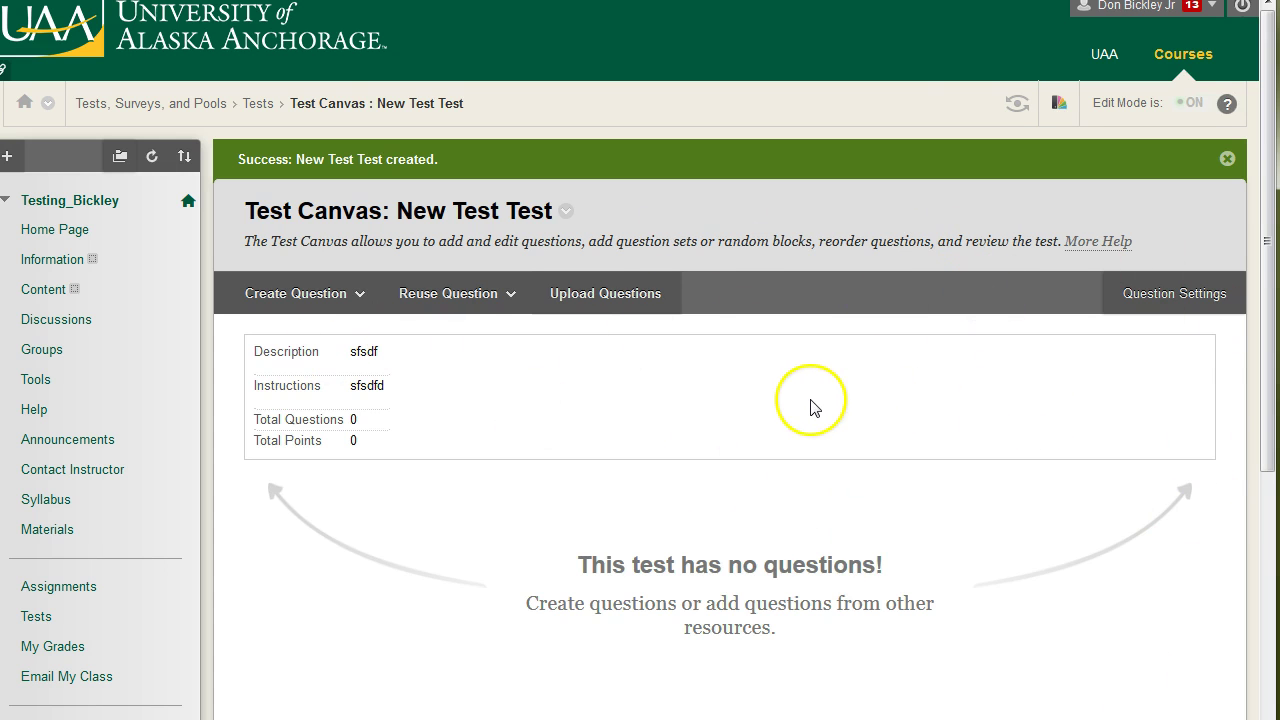
Look over the empty test canvas and close it without adding questions, returning to the Create Test page.
{"action": "scroll", "coordinate": [815, 405], "scroll_direction": "down", "scroll_amount": 3}
{"action": "scroll", "coordinate": [800, 330], "scroll_direction": "up", "scroll_amount": 3}
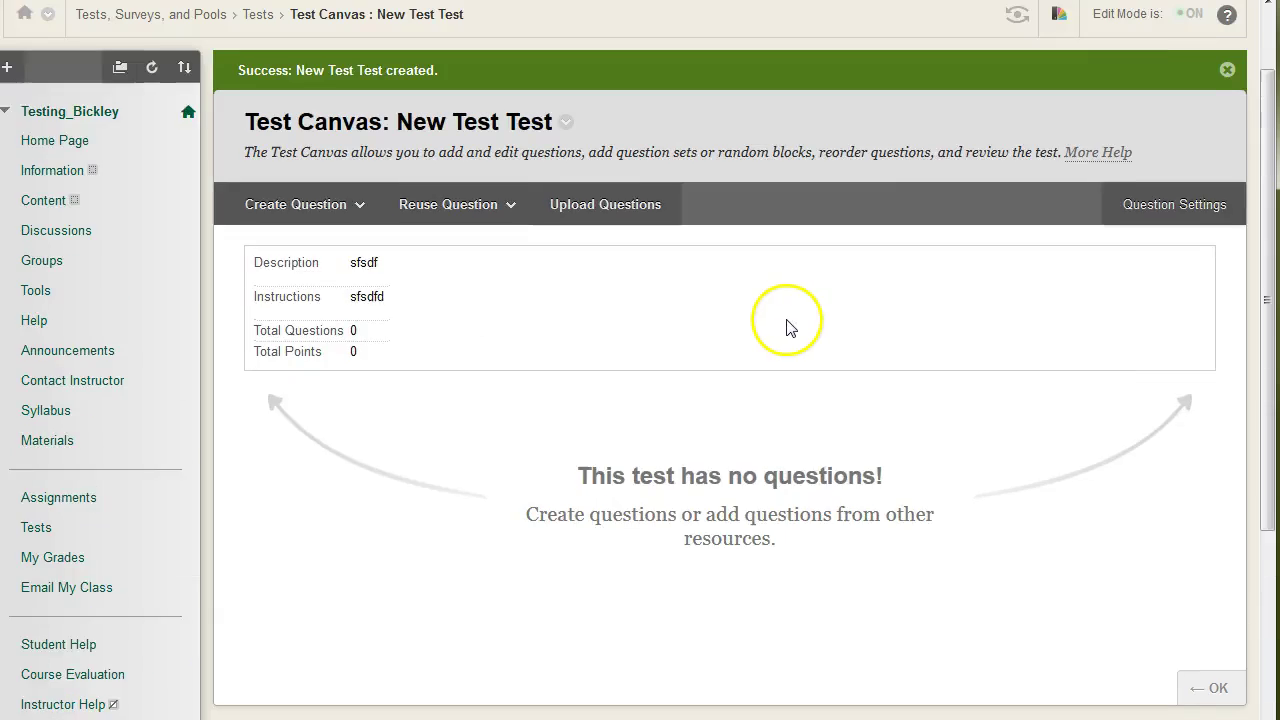
{"action": "scroll", "coordinate": [900, 395], "scroll_direction": "down", "scroll_amount": 2}
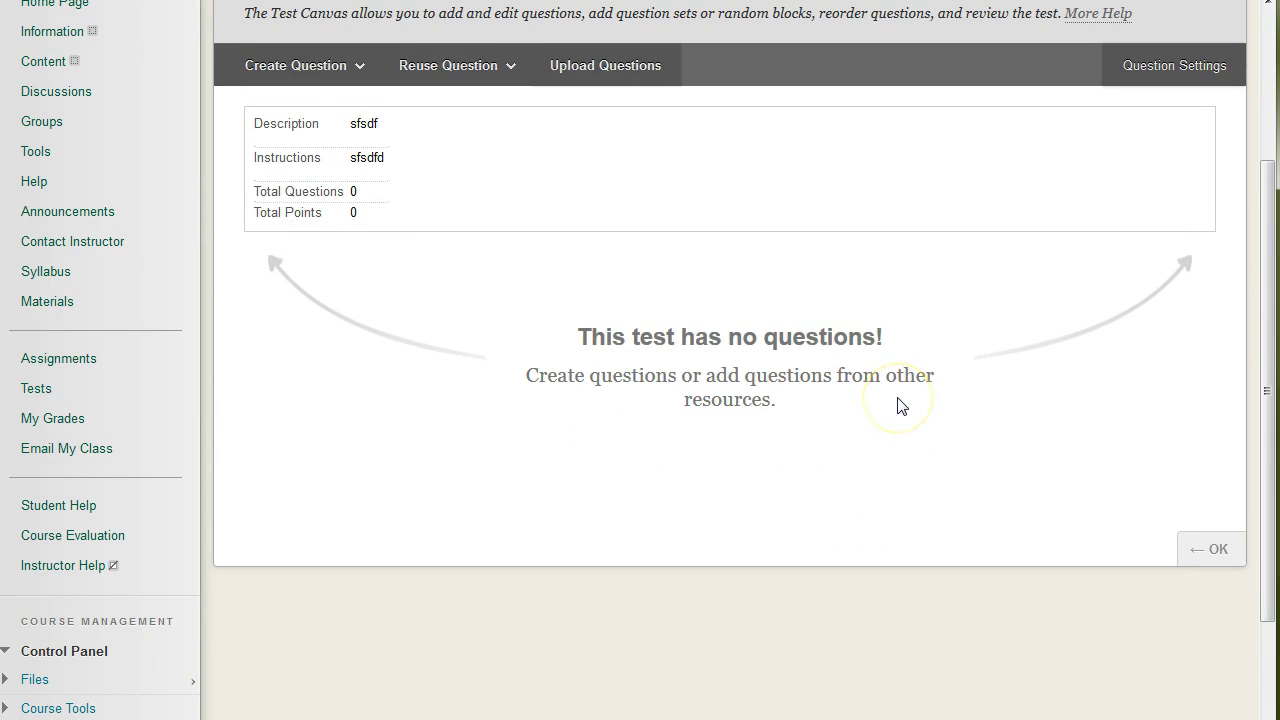
{"action": "left_click", "coordinate": [1215, 556]}
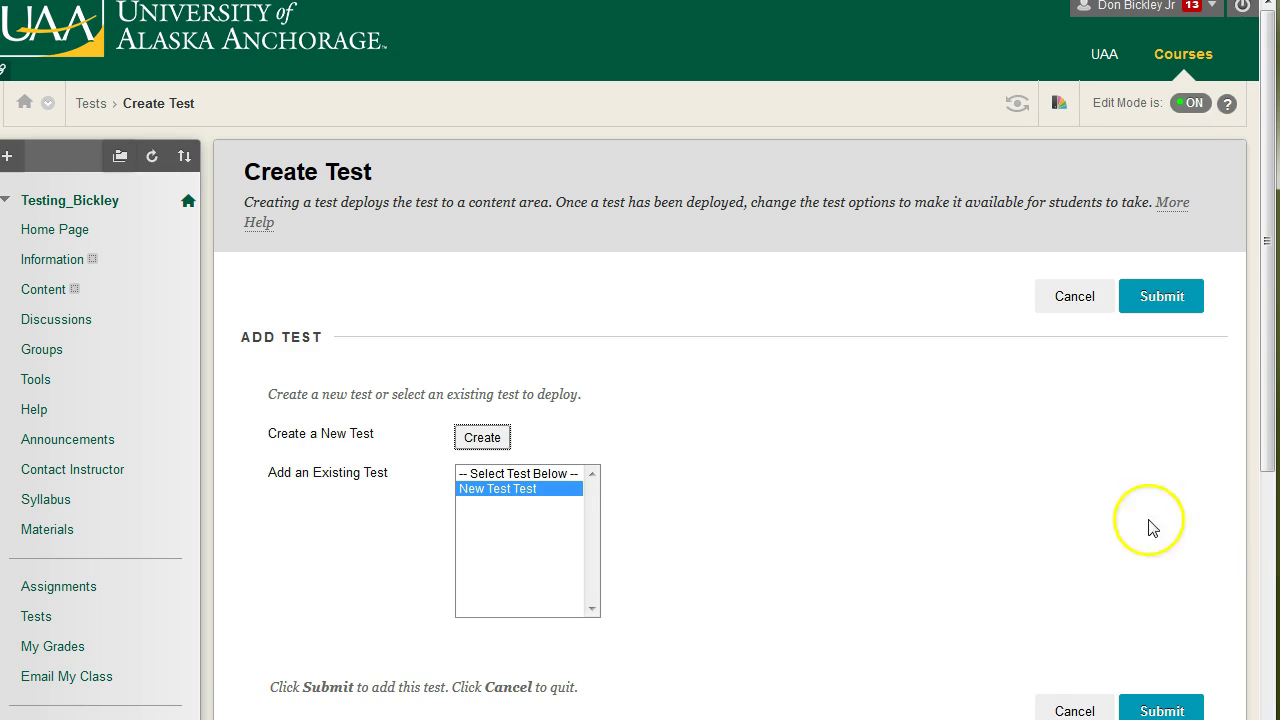
Select New Test Test from the existing tests and submit it for deployment in the Tests content area.
{"action": "scroll", "coordinate": [1030, 457], "scroll_direction": "down", "scroll_amount": 1}
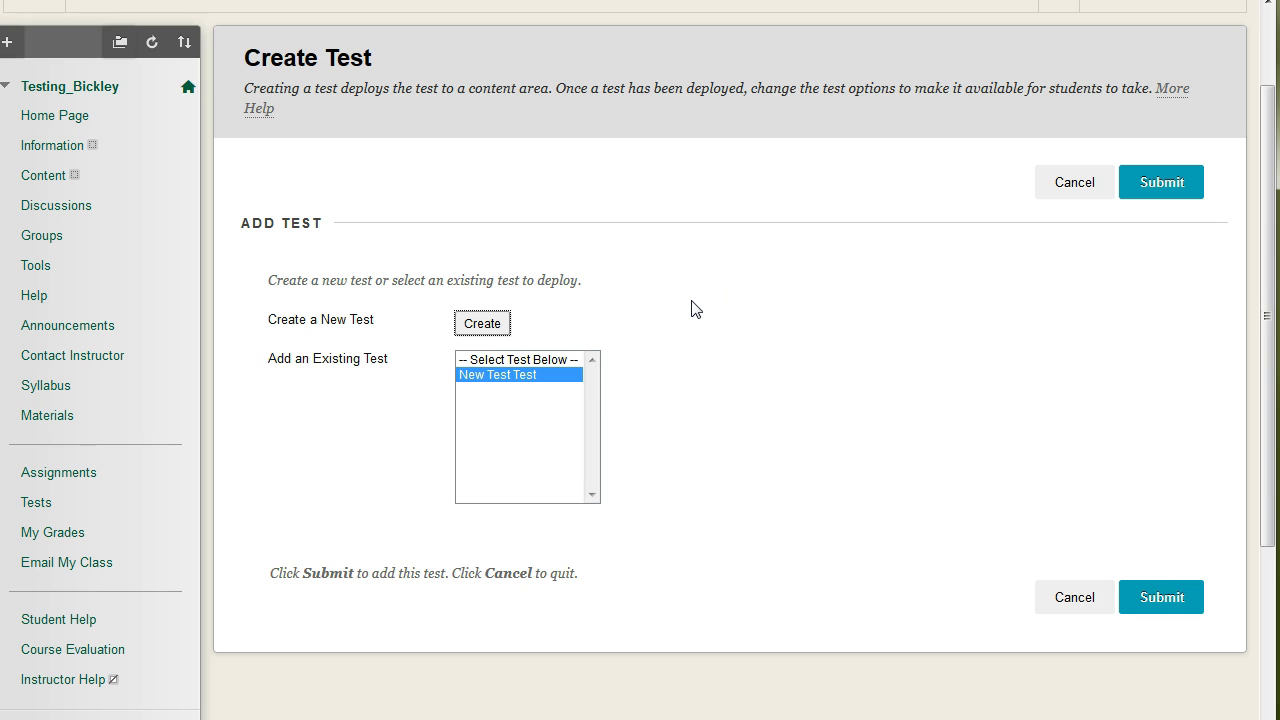
{"action": "left_click", "coordinate": [515, 375]}
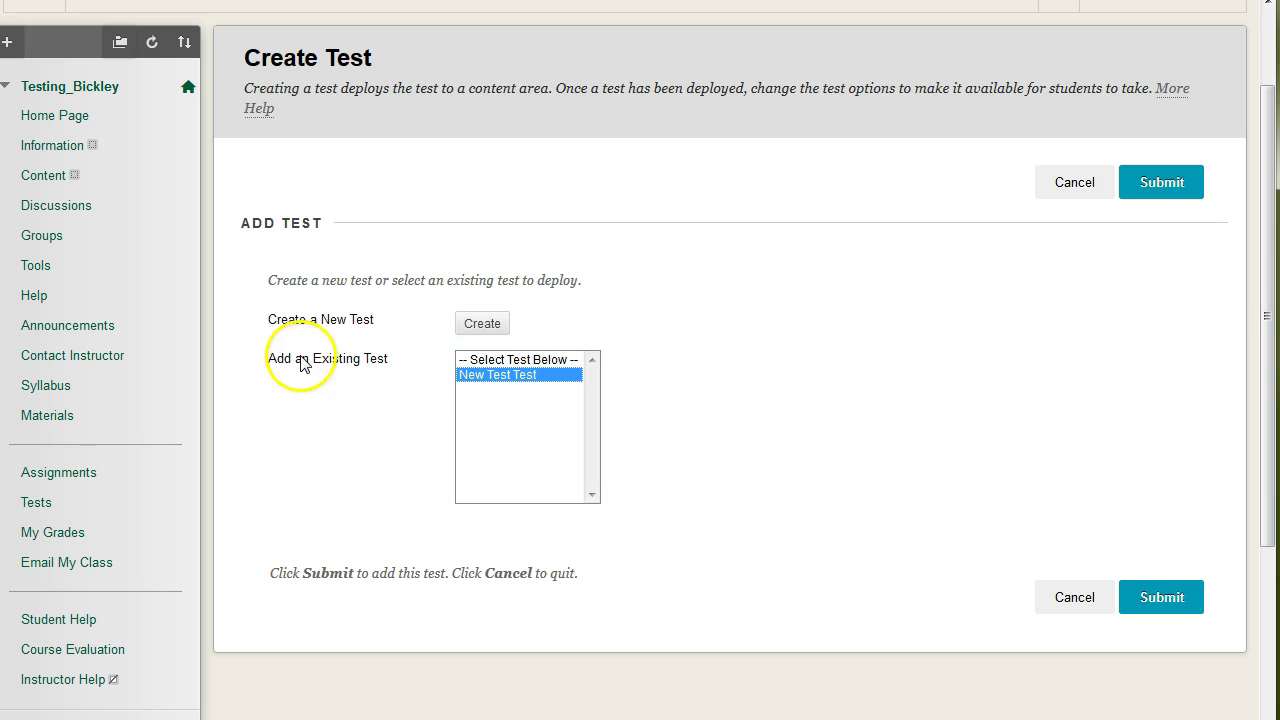
{"action": "left_click", "coordinate": [1164, 599]}
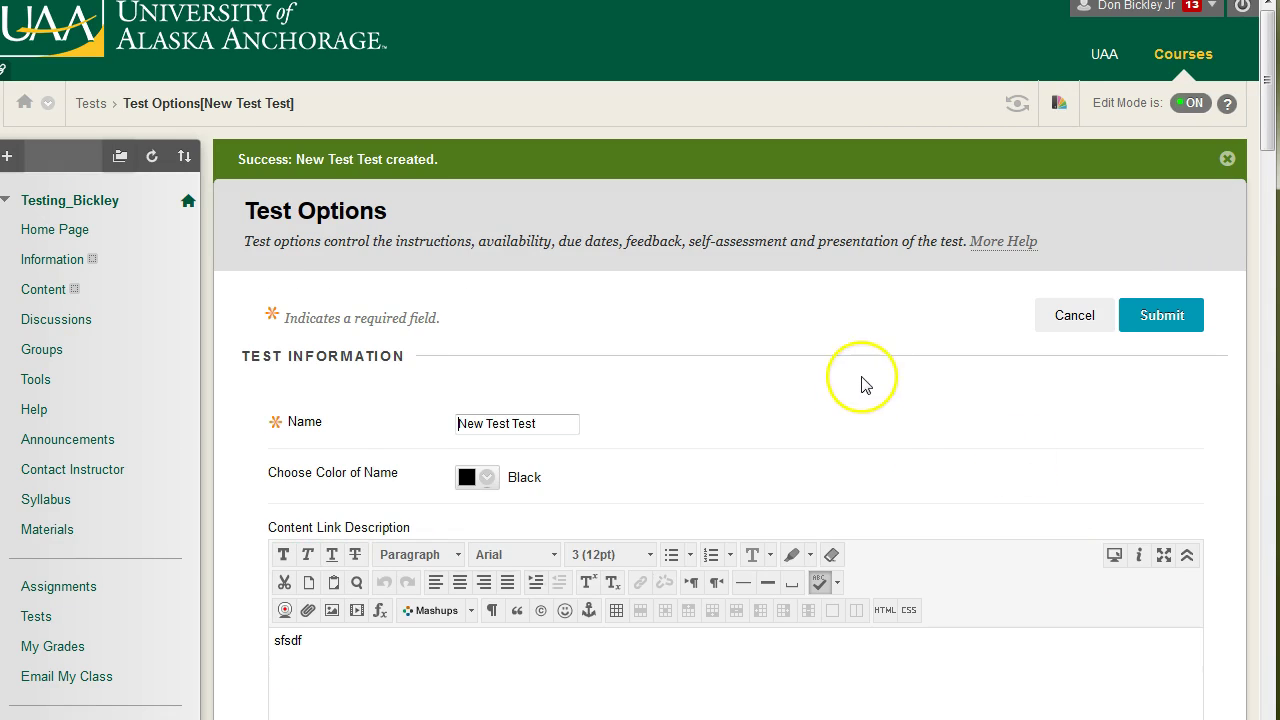
Review the test options, including link description, availability, timer, display dates, exceptions, due date, results feedback and test presentation.
{"action": "scroll", "coordinate": [920, 320], "scroll_direction": "down", "scroll_amount": 3}
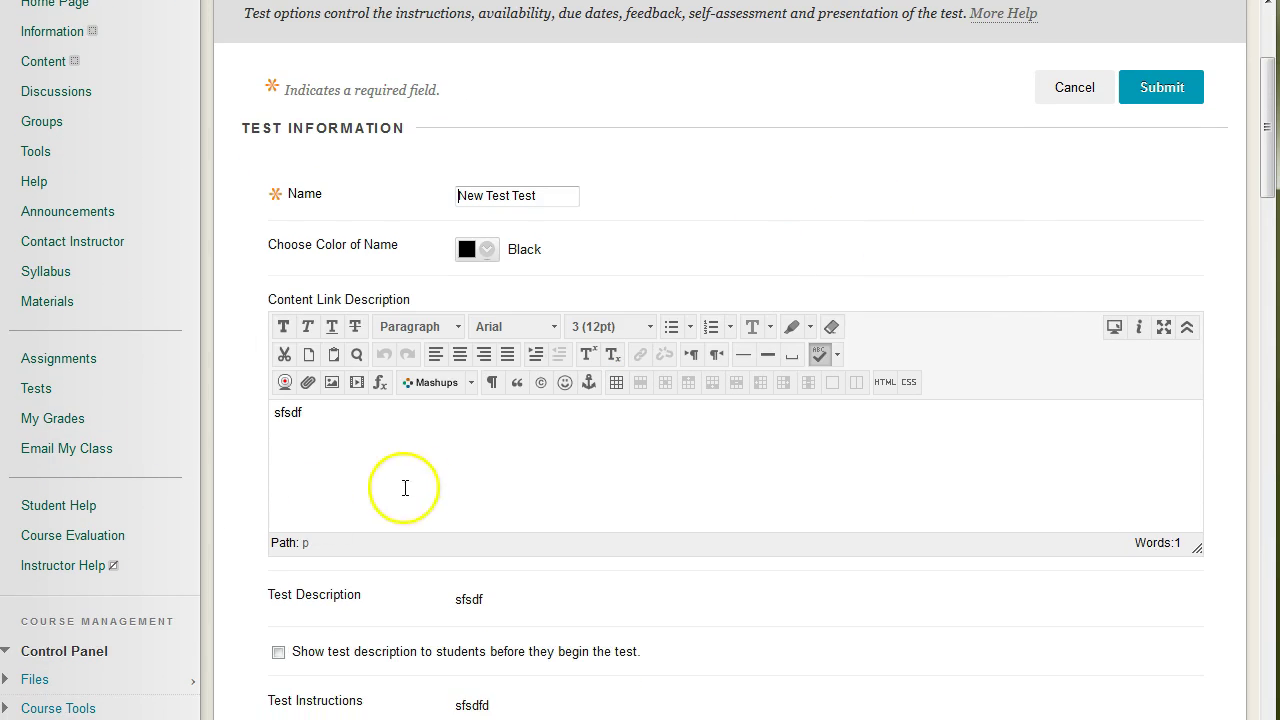
{"action": "left_click", "coordinate": [449, 457]}
{"action": "scroll", "coordinate": [457, 423], "scroll_direction": "down", "scroll_amount": 5}
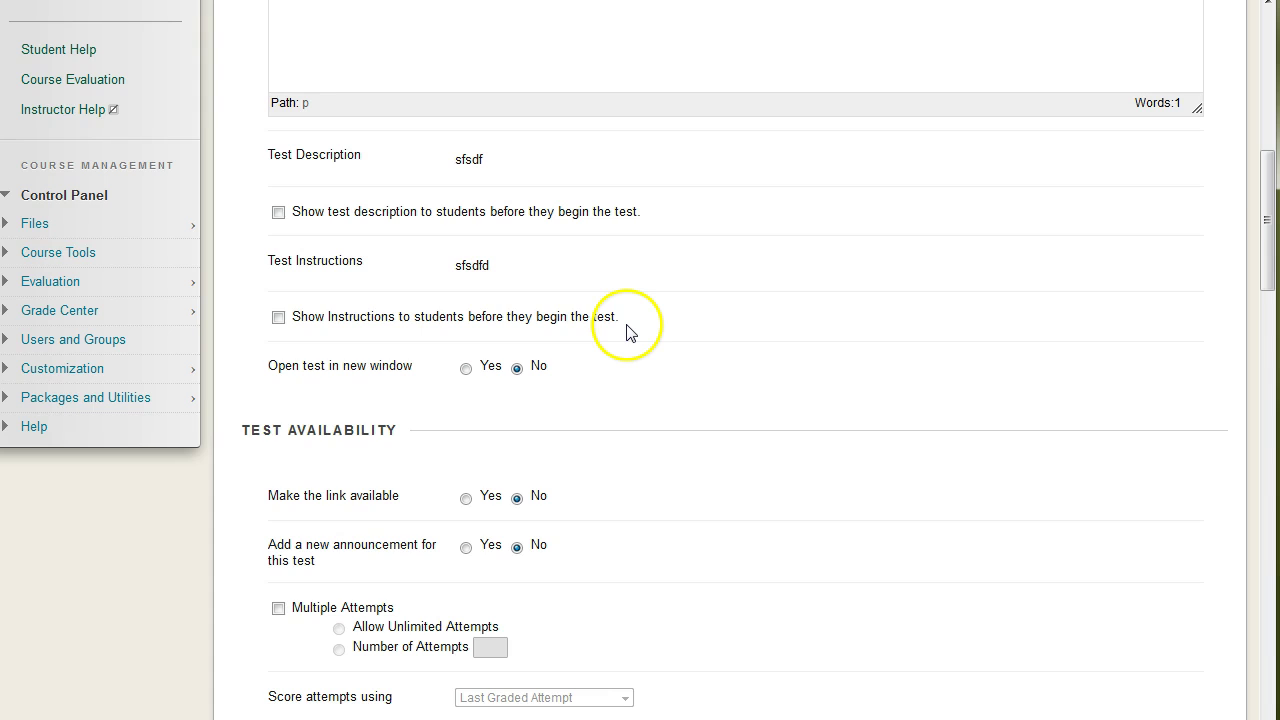
{"action": "scroll", "coordinate": [628, 332], "scroll_direction": "up", "scroll_amount": 3}
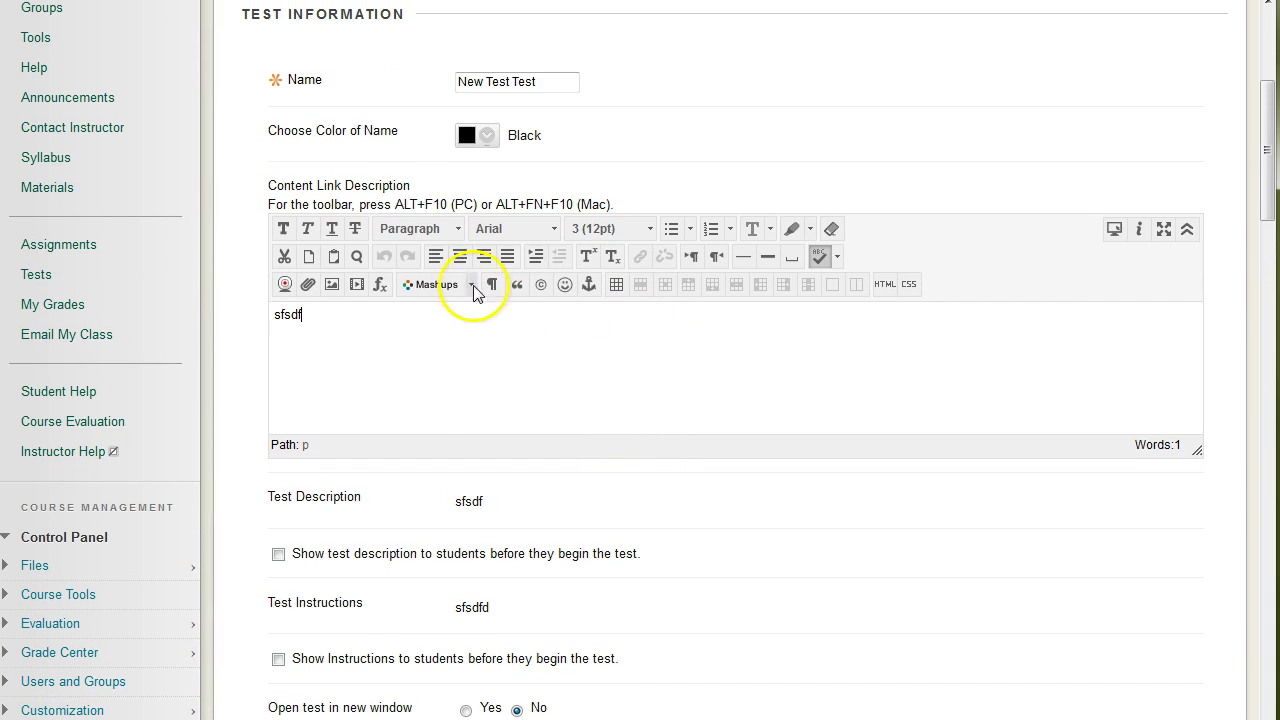
{"action": "left_click_drag", "start_coordinate": [428, 334], "coordinate": [240, 320]}
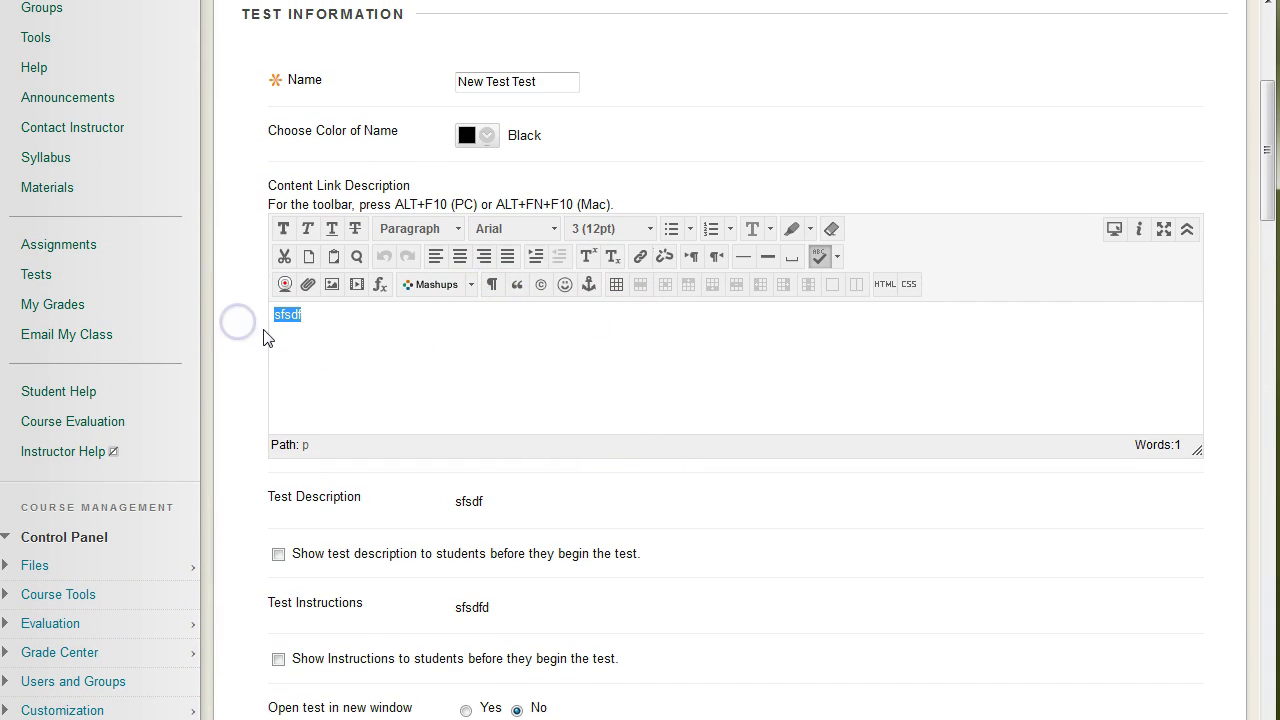
{"action": "scroll", "coordinate": [270, 336], "scroll_direction": "down", "scroll_amount": 1}
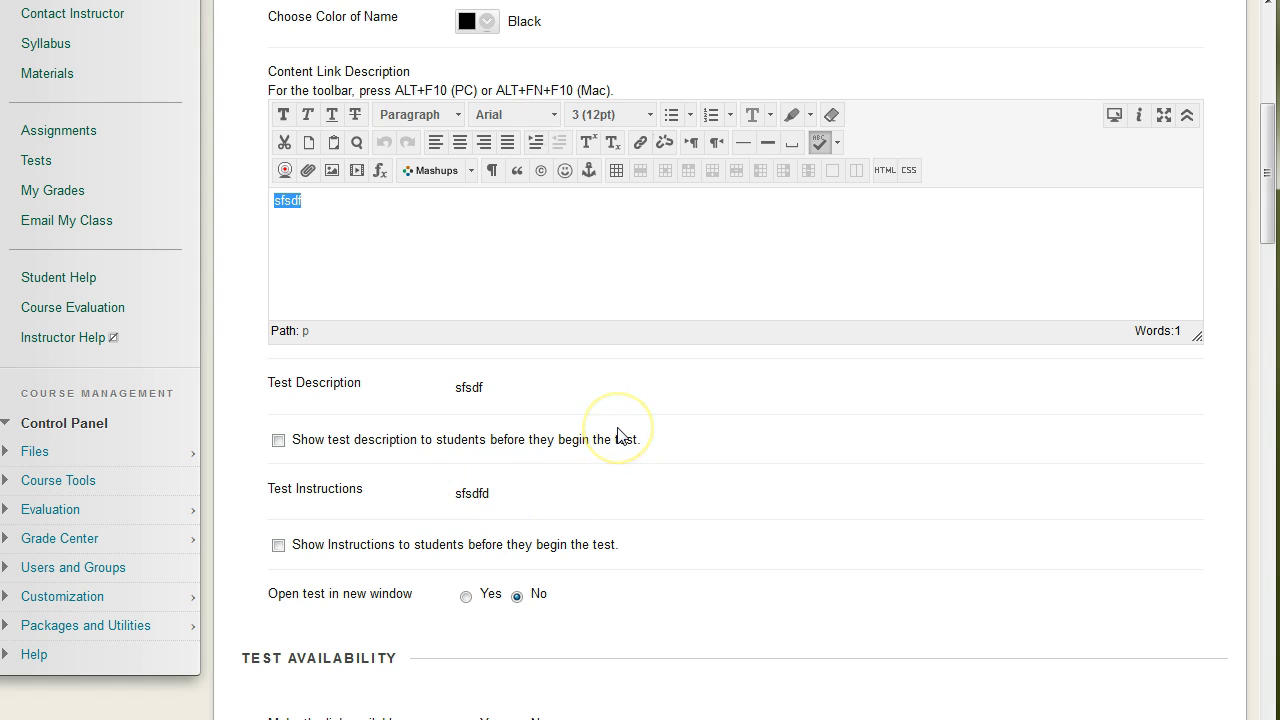
{"action": "scroll", "coordinate": [615, 435], "scroll_direction": "down", "scroll_amount": 1}
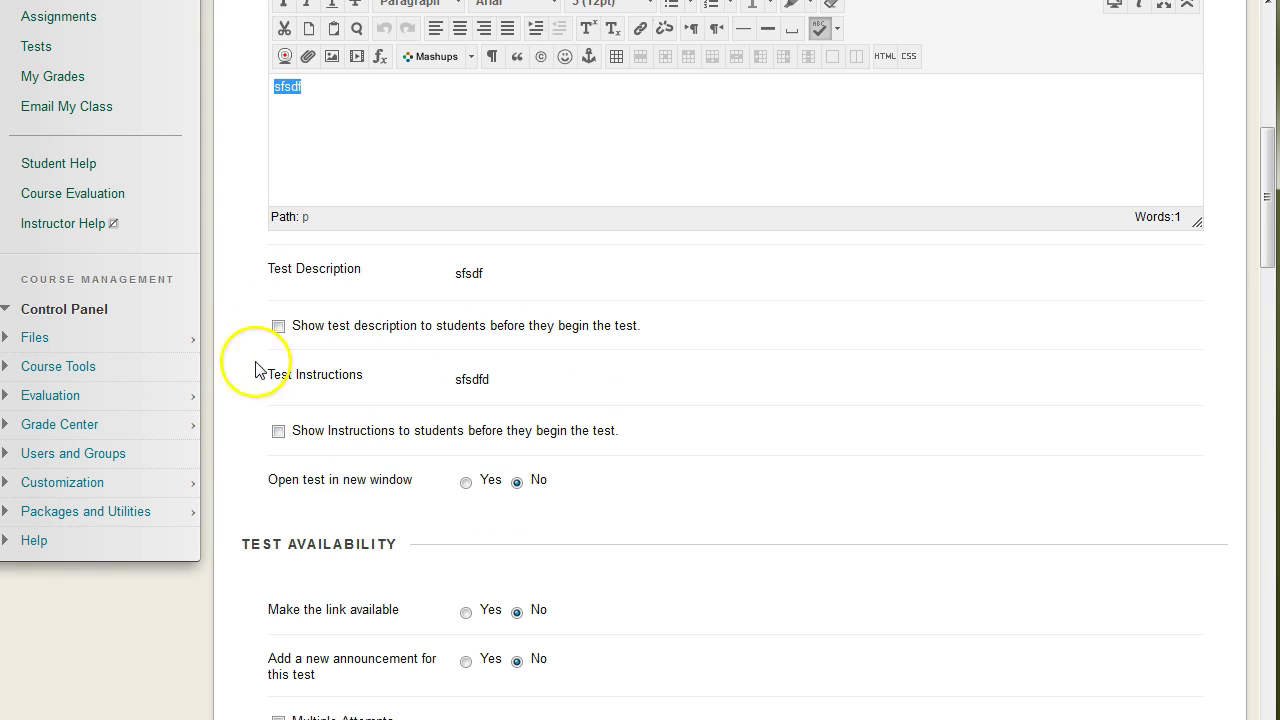
{"action": "scroll", "coordinate": [780, 309], "scroll_direction": "down", "scroll_amount": 2}
{"action": "scroll", "coordinate": [790, 305], "scroll_direction": "down", "scroll_amount": 2}
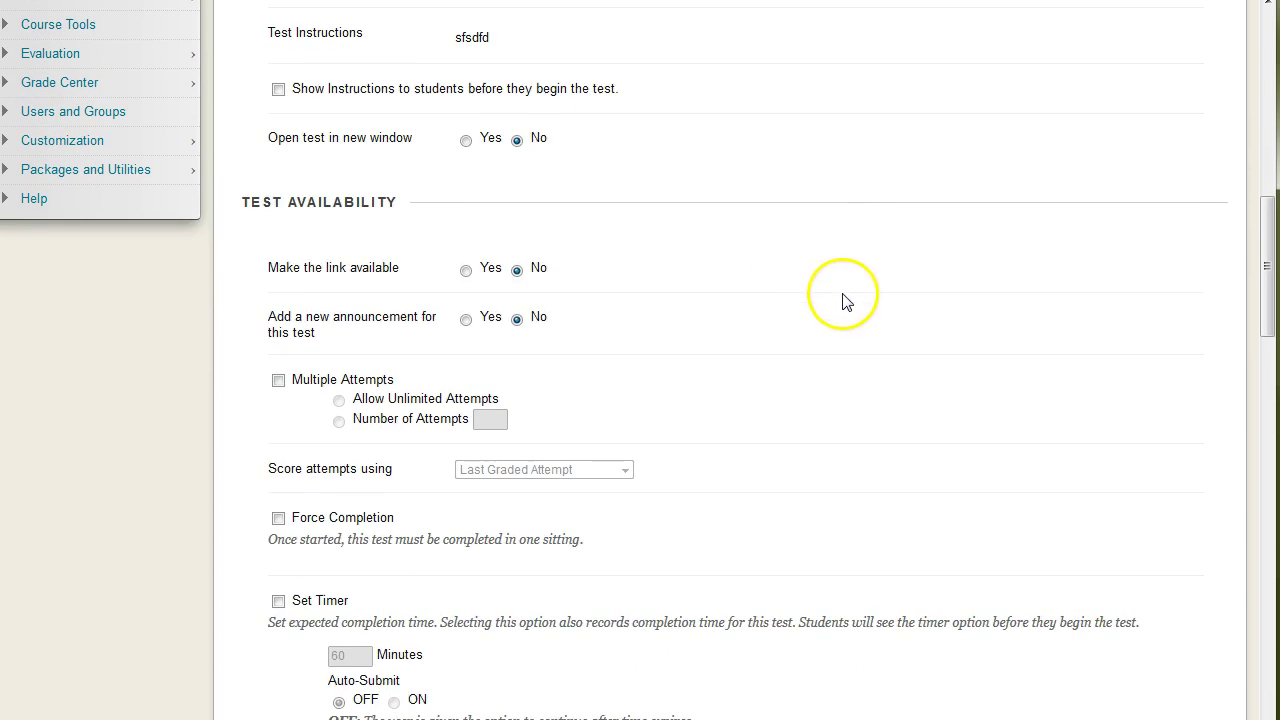
{"action": "scroll", "coordinate": [424, 293], "scroll_direction": "down", "scroll_amount": 4}
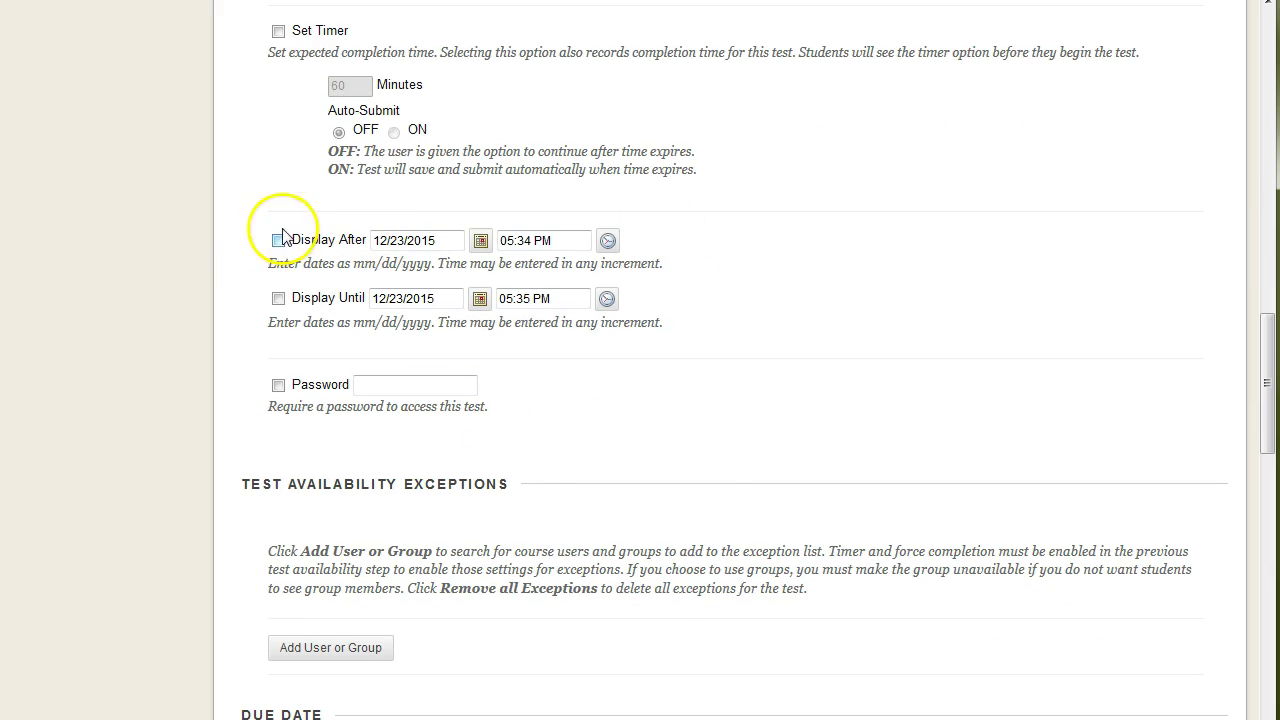
{"action": "scroll", "coordinate": [574, 372], "scroll_direction": "down", "scroll_amount": 7}
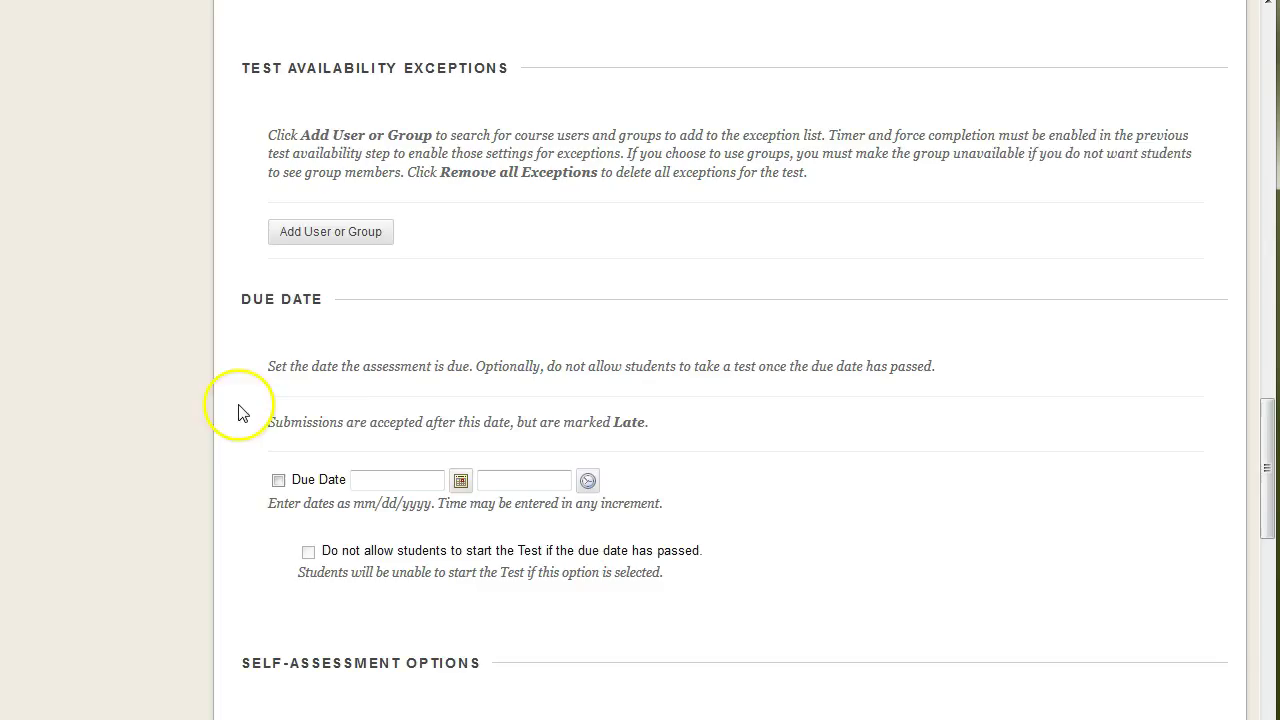
{"action": "scroll", "coordinate": [293, 425], "scroll_direction": "down", "scroll_amount": 4}
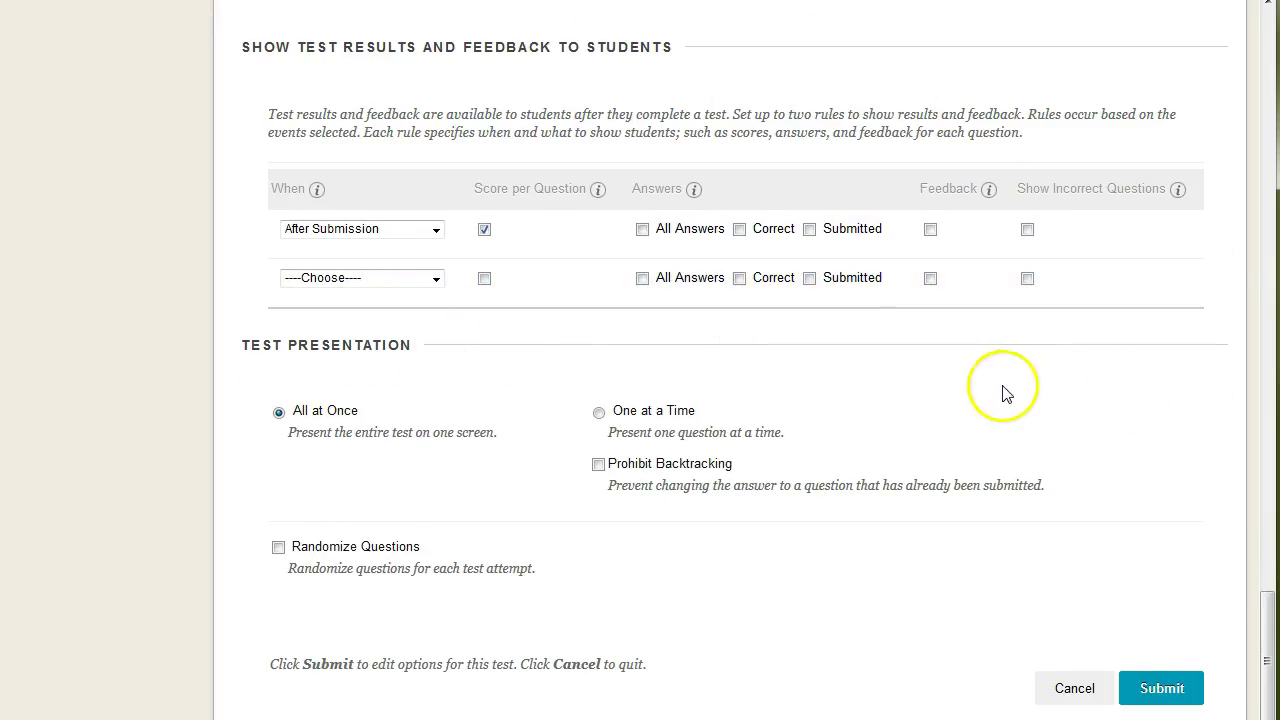
{"action": "scroll", "coordinate": [1080, 471], "scroll_direction": "up", "scroll_amount": 15}
{"action": "scroll", "coordinate": [1077, 480], "scroll_direction": "up", "scroll_amount": 8}
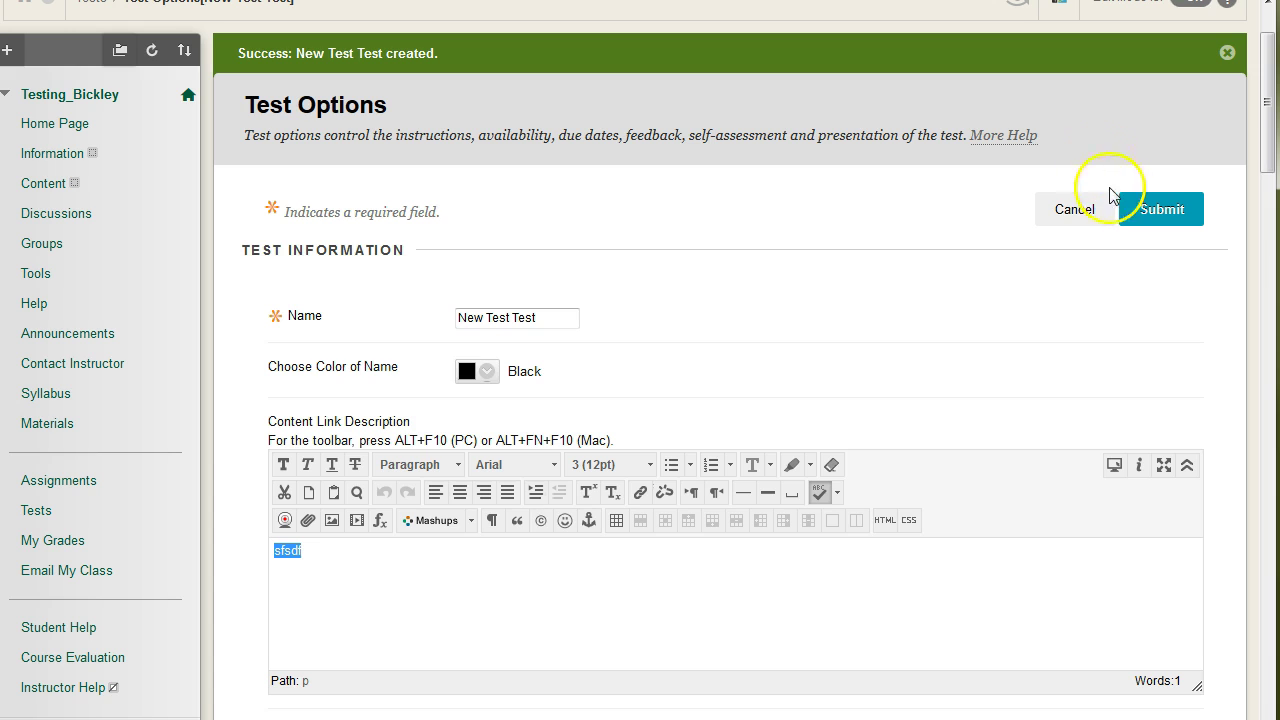
Submit the test options as they are and open New Test Test for editing on its test canvas.
{"action": "left_click", "coordinate": [1164, 212]}
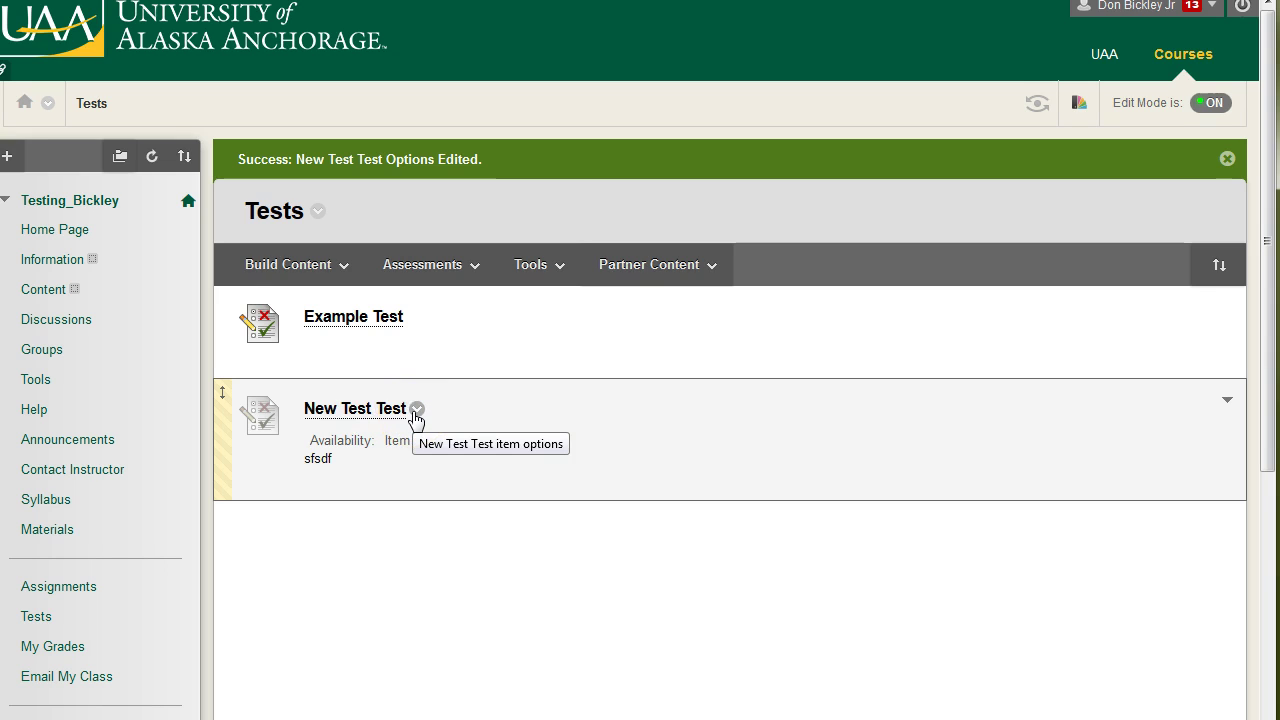
{"action": "left_click", "coordinate": [417, 412]}
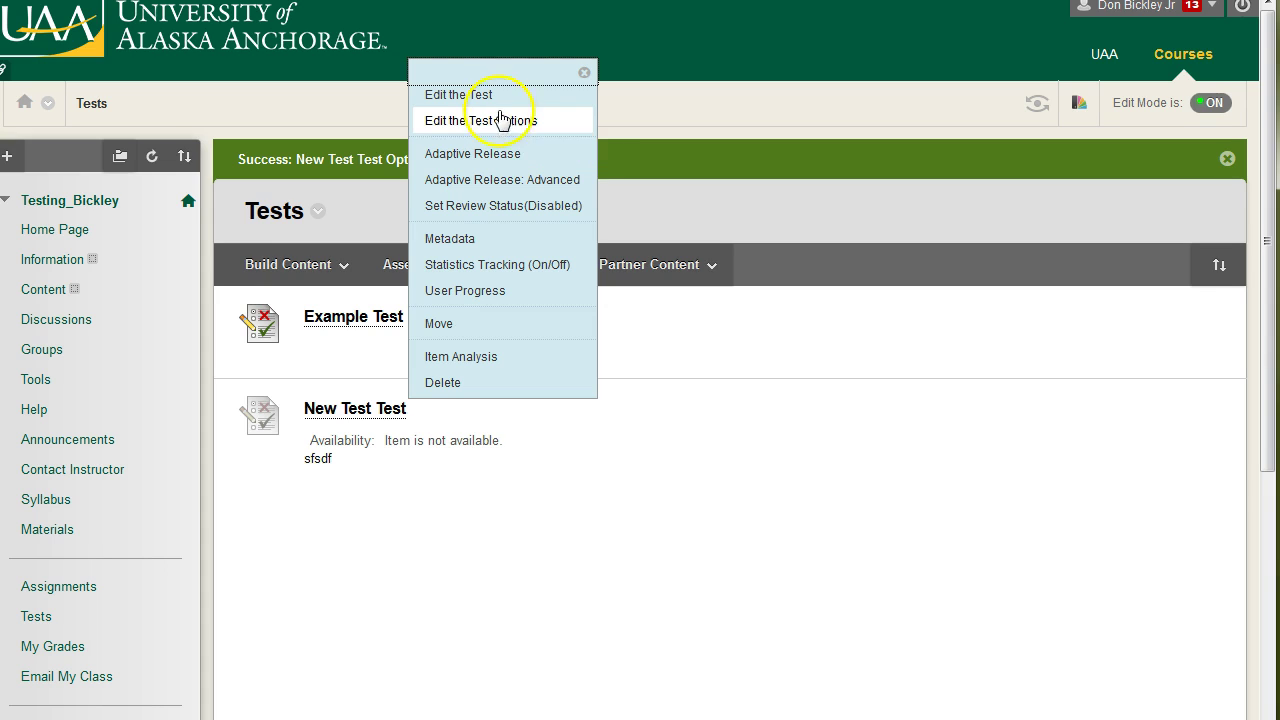
{"action": "left_click", "coordinate": [493, 103]}
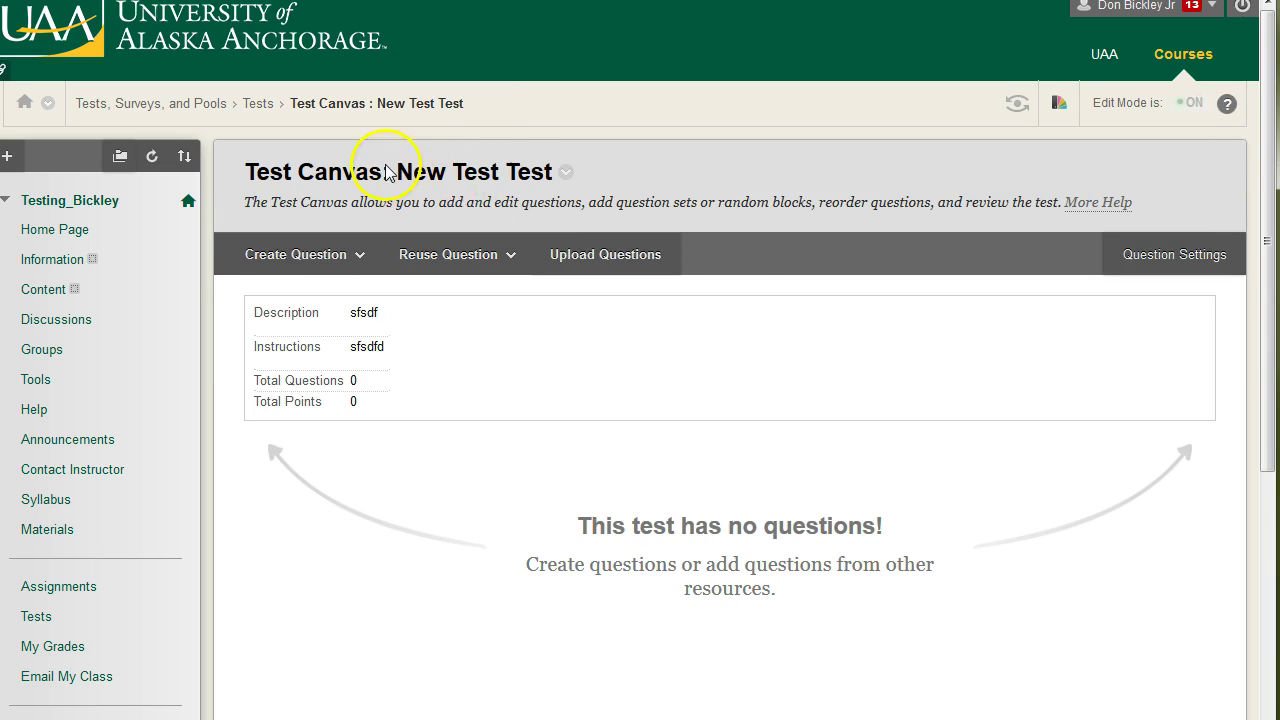
Examine the question types available for creation and the options for reusing questions on the test canvas.
{"action": "scroll", "coordinate": [511, 311], "scroll_direction": "down", "scroll_amount": 2}
{"action": "scroll", "coordinate": [937, 331], "scroll_direction": "up", "scroll_amount": 2}
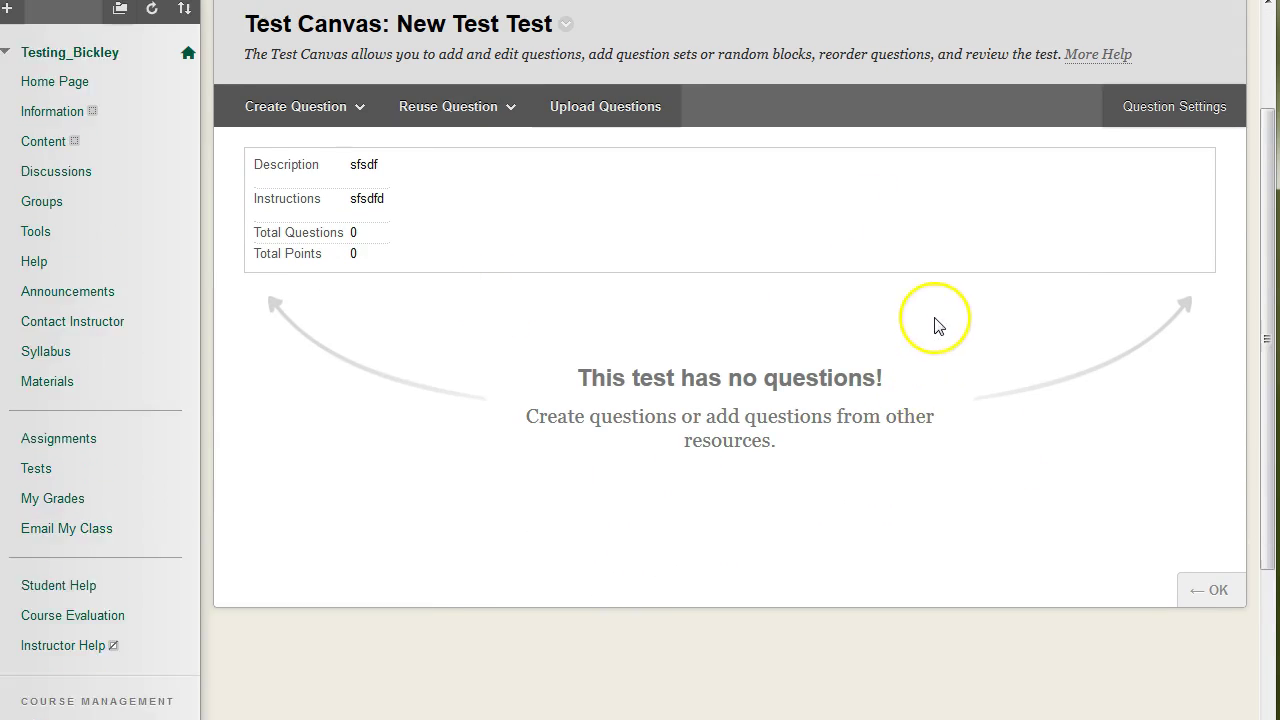
{"action": "left_click", "coordinate": [360, 250]}
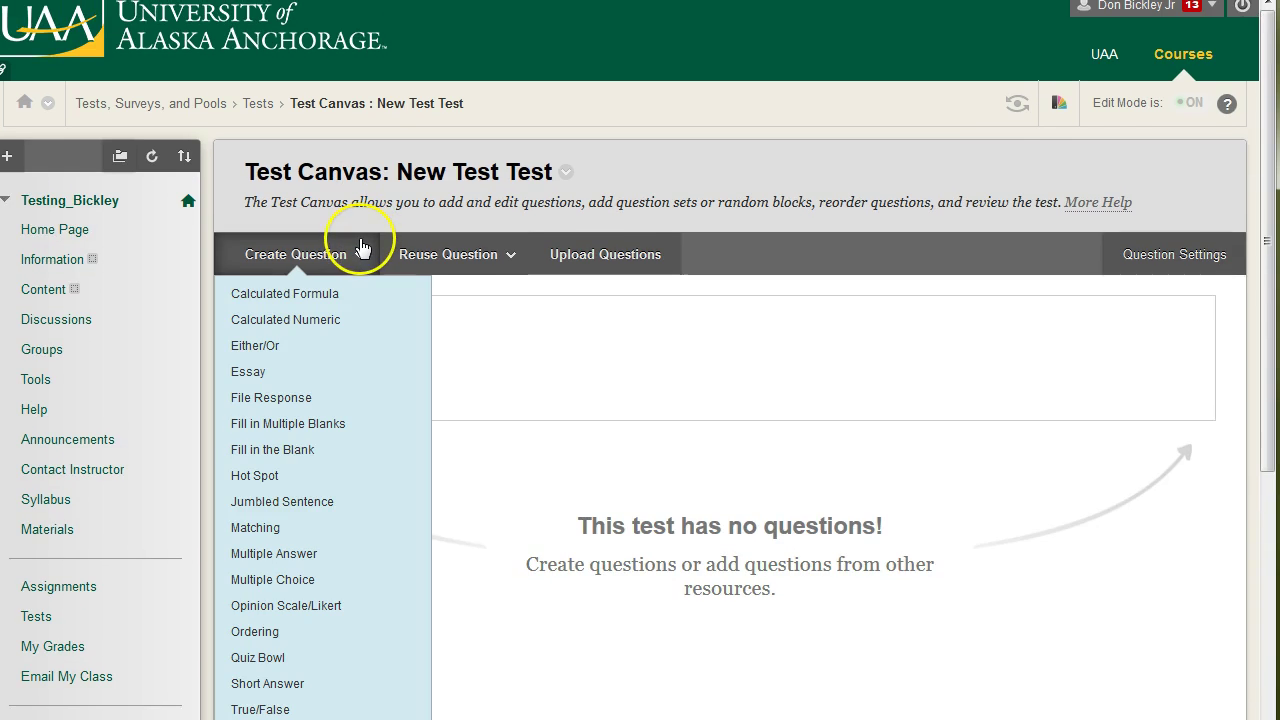
{"action": "left_click", "coordinate": [303, 626]}
{"action": "left_click", "coordinate": [335, 614]}
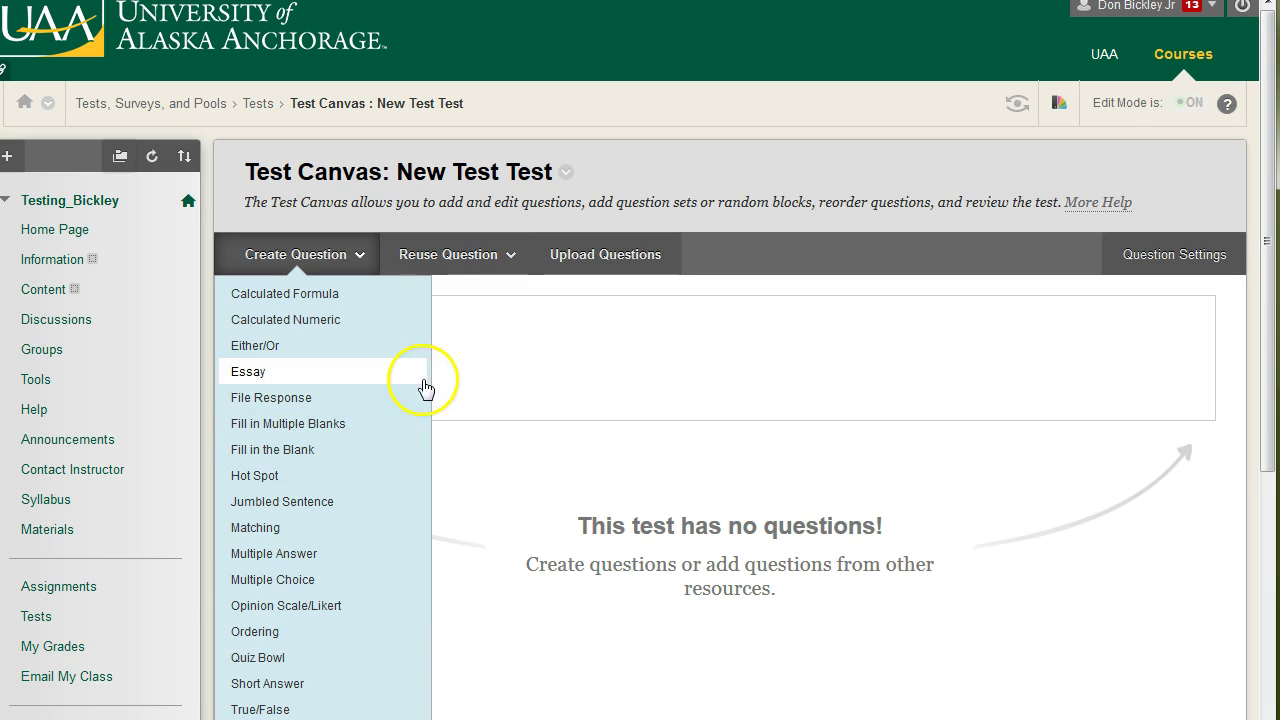
{"action": "left_click", "coordinate": [447, 254]}
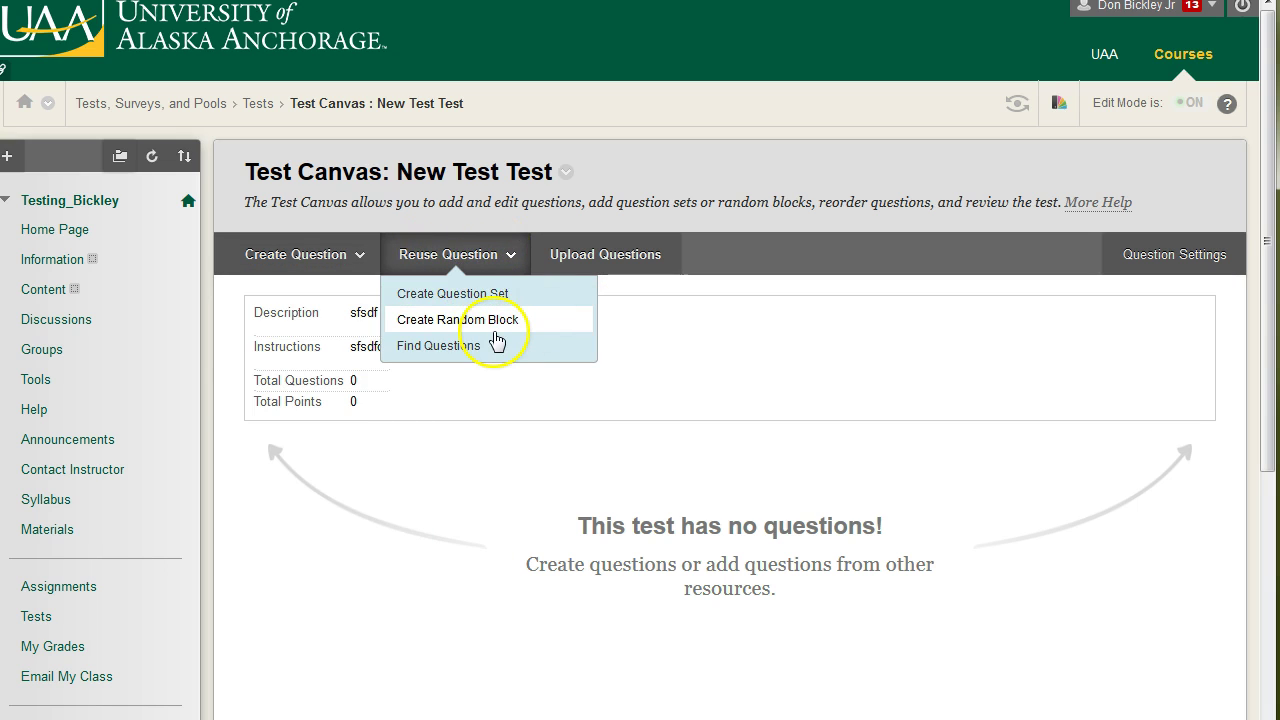
{"action": "left_click", "coordinate": [858, 362]}
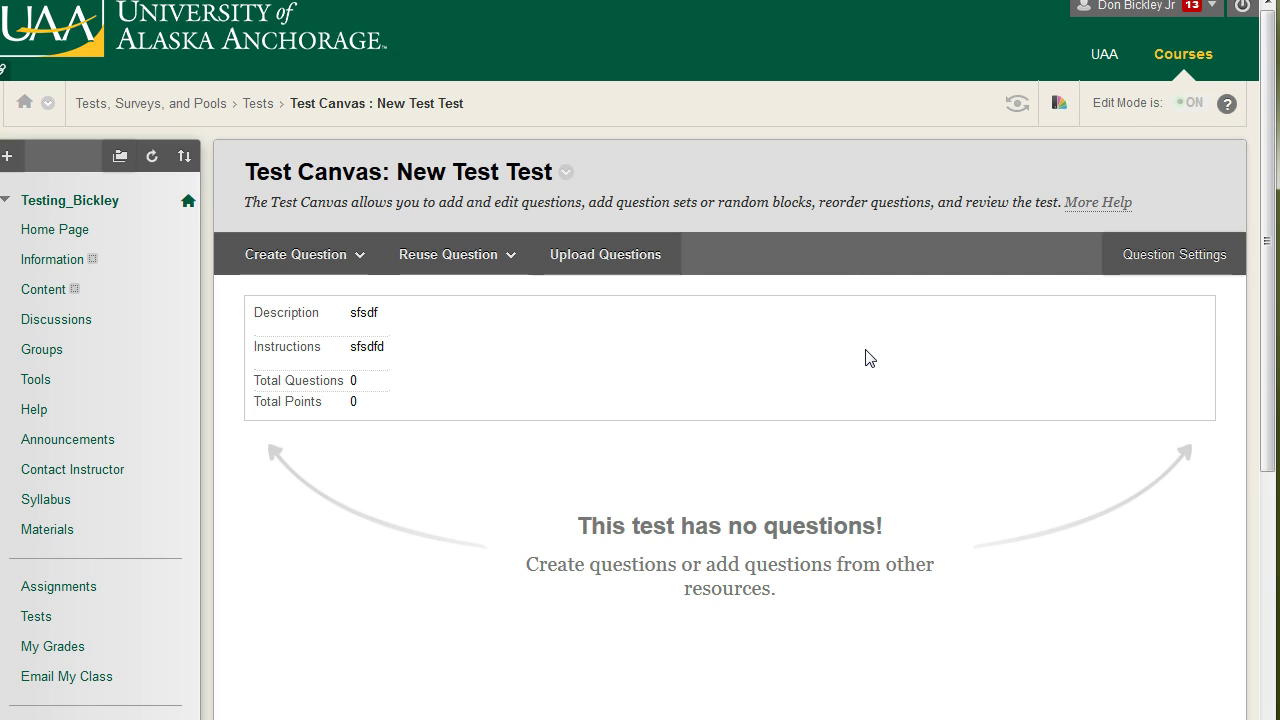
Check the question types available for creation once more and close the New Test Test canvas to return to the Tests area.
{"action": "left_click", "coordinate": [1152, 258]}
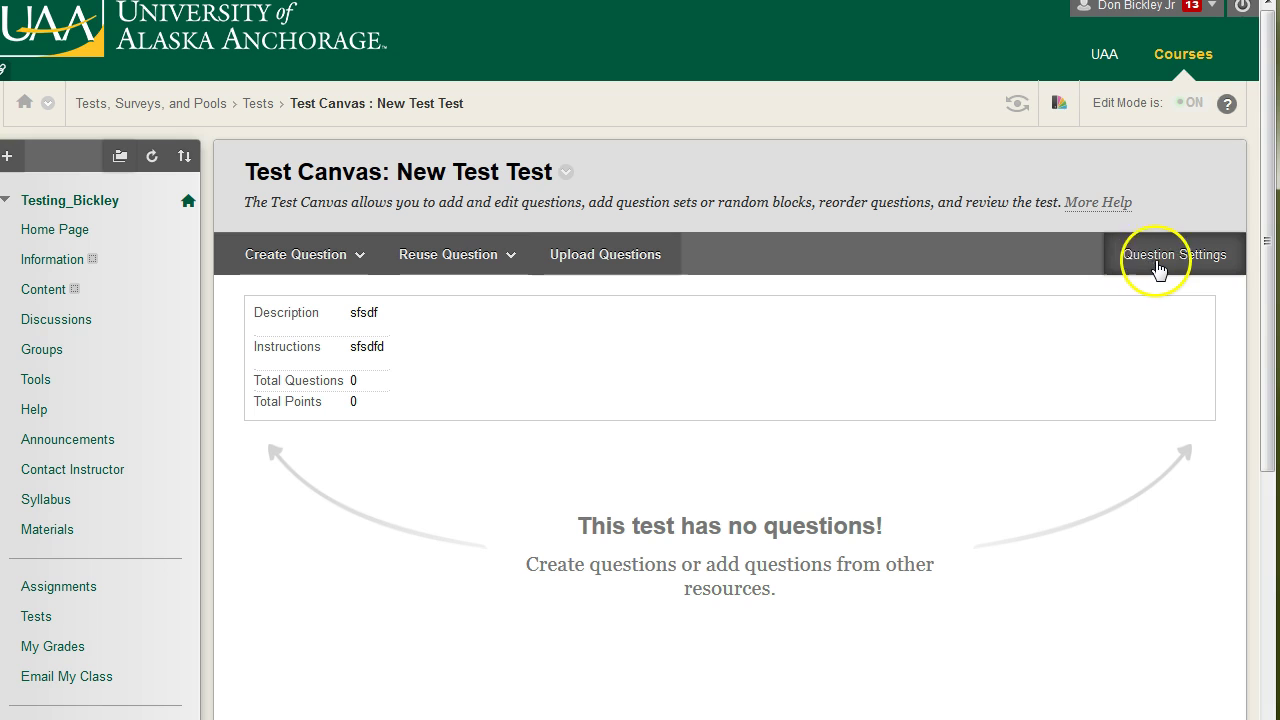
{"action": "scroll", "coordinate": [1120, 300], "scroll_direction": "down", "scroll_amount": 2}
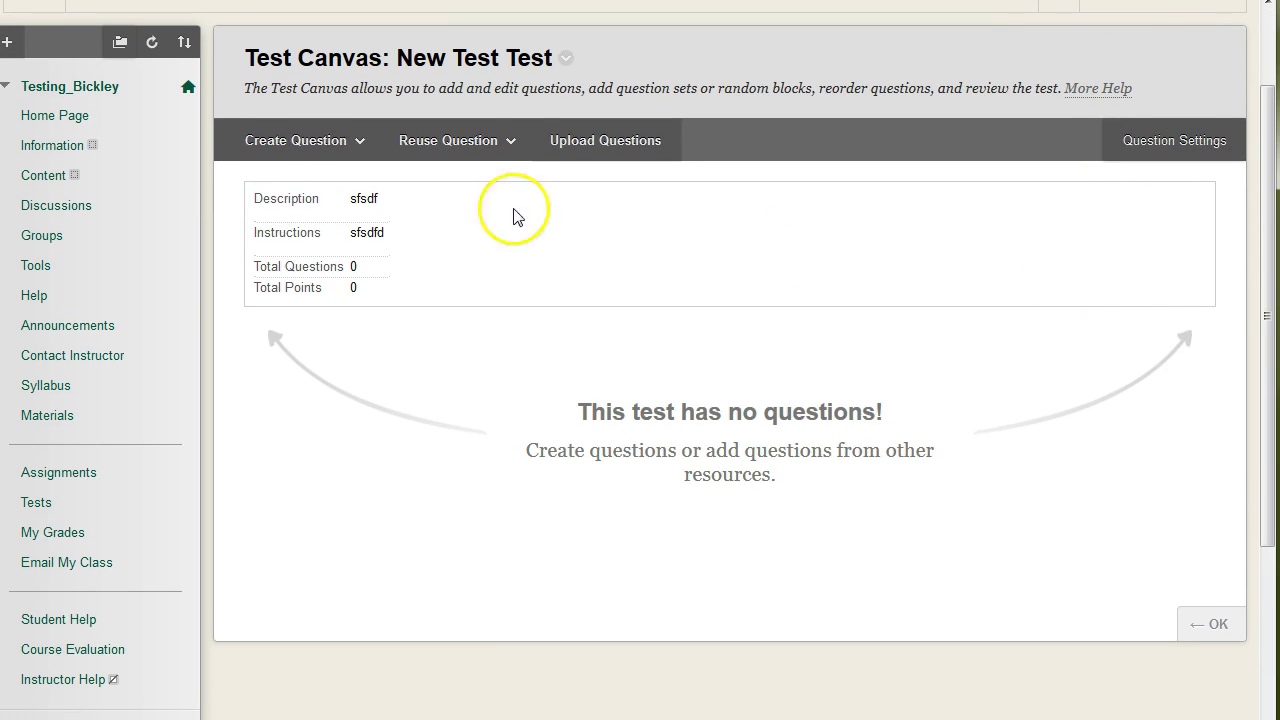
{"action": "left_click", "coordinate": [310, 150]}
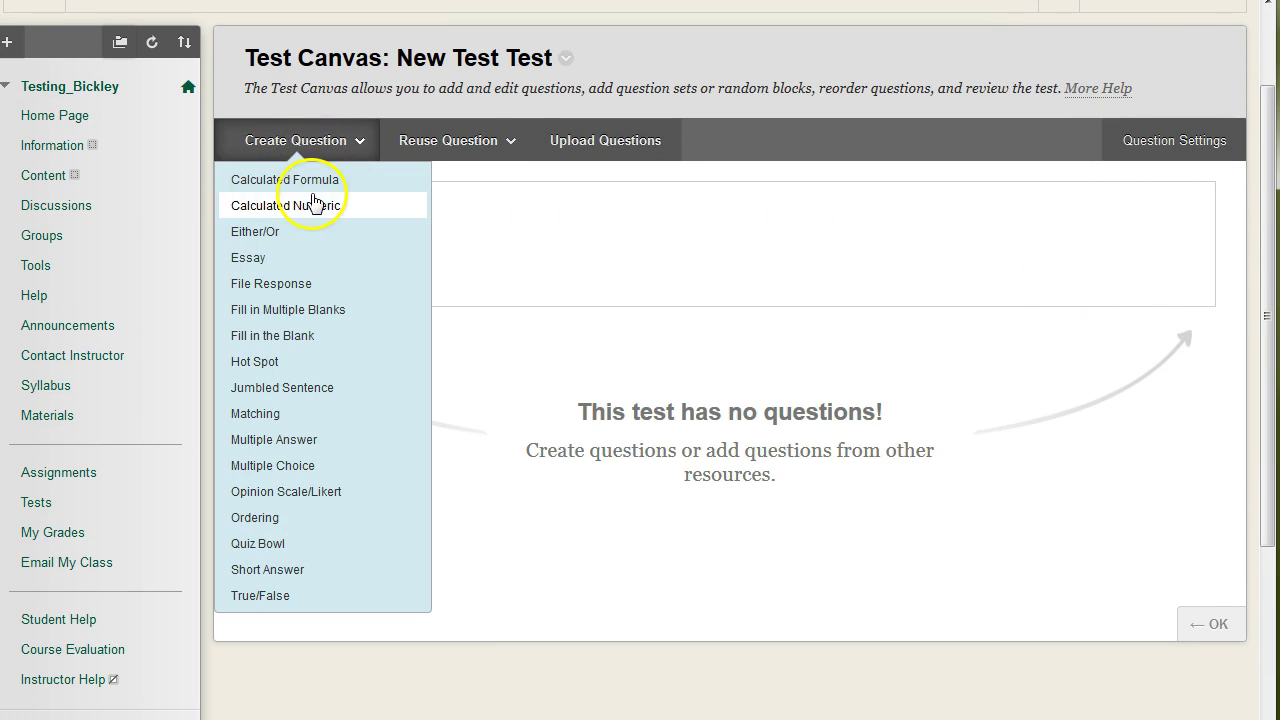
{"action": "left_click", "coordinate": [960, 580]}
{"action": "scroll", "coordinate": [974, 531], "scroll_direction": "down", "scroll_amount": 2}
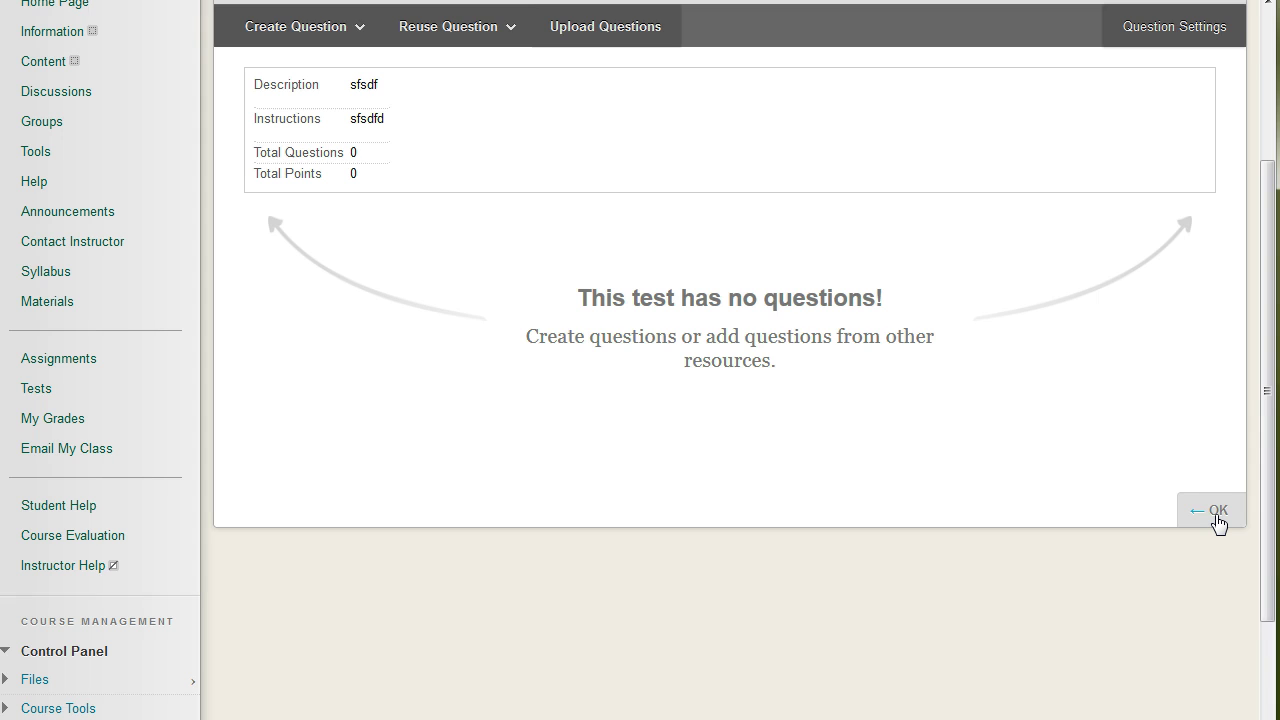
{"action": "scroll", "coordinate": [868, 538], "scroll_direction": "up", "scroll_amount": 1}
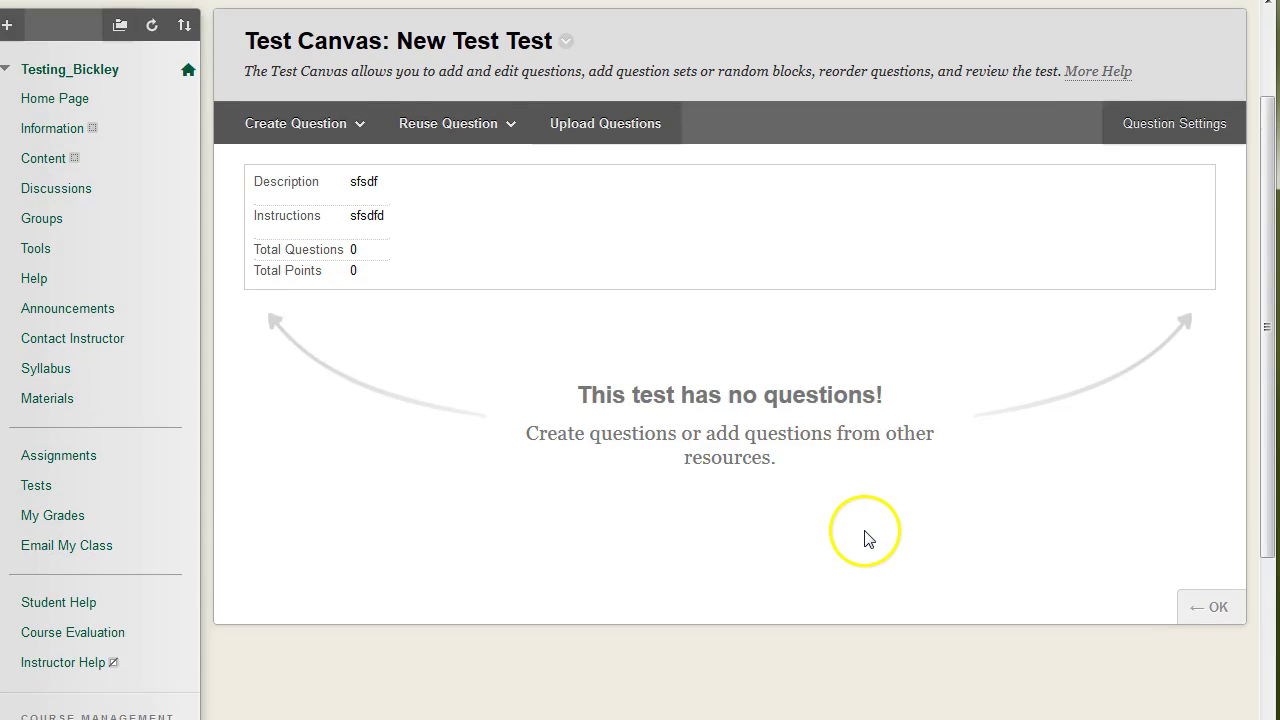
{"action": "scroll", "coordinate": [868, 538], "scroll_direction": "up", "scroll_amount": 1}
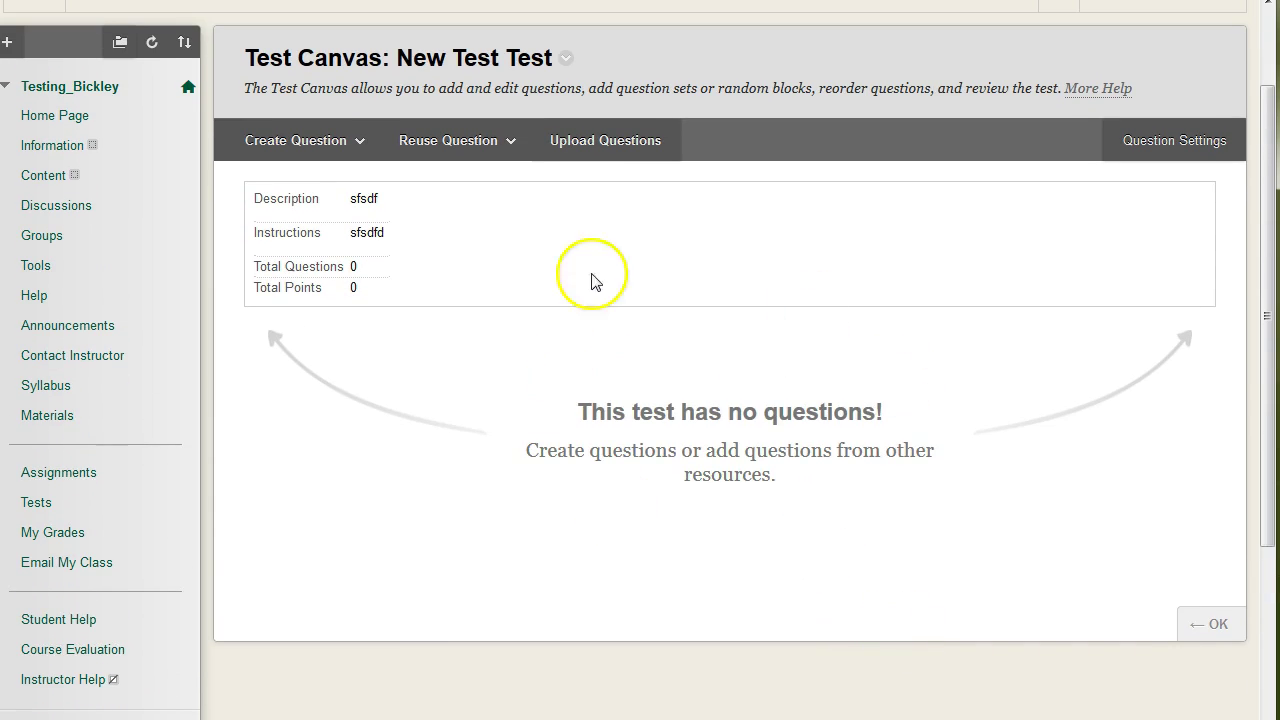
{"action": "scroll", "coordinate": [1103, 491], "scroll_direction": "down", "scroll_amount": 1}
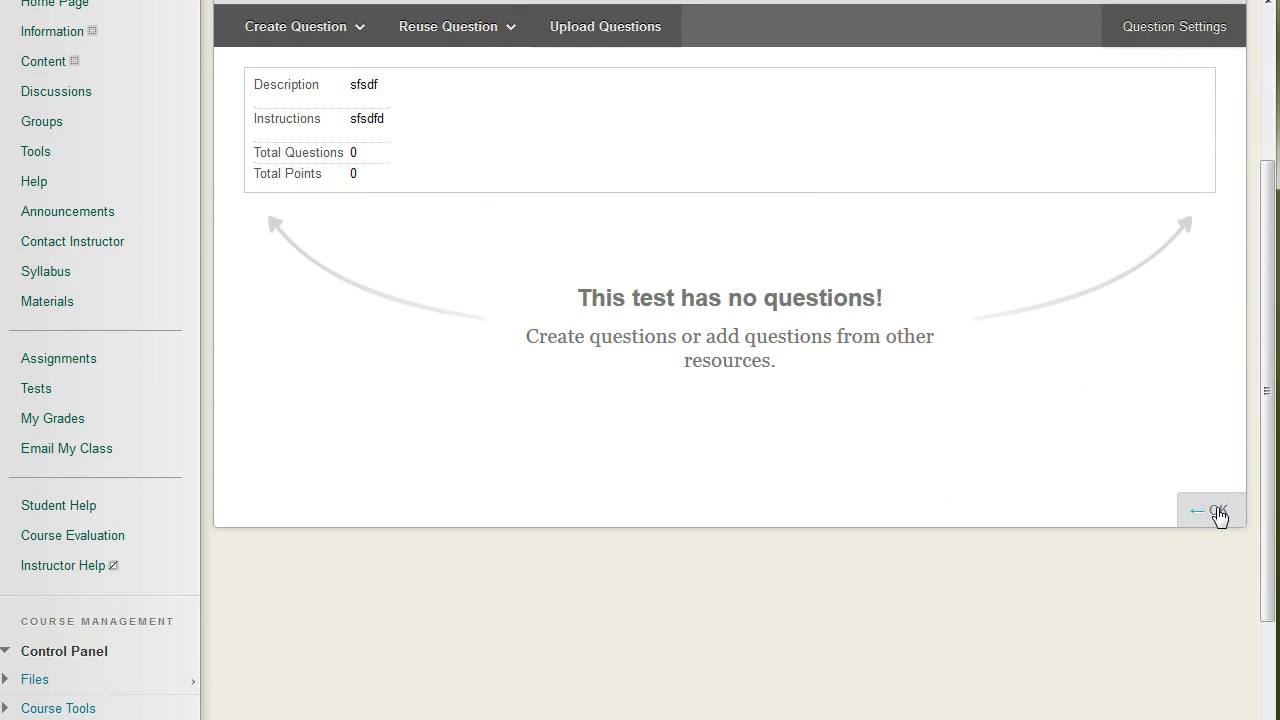
{"action": "left_click", "coordinate": [1211, 511]}
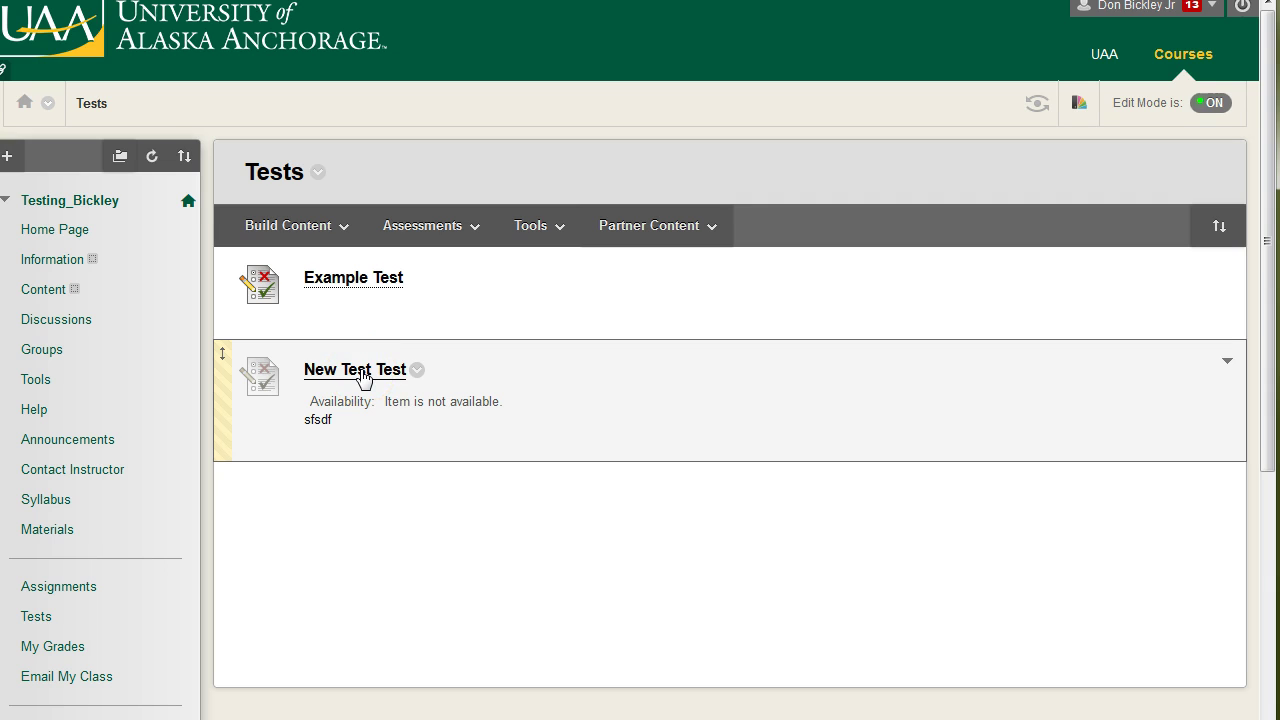
Open the Full Grade Center and view the column options of New Test Test and of the Introduction column.
{"action": "scroll", "coordinate": [370, 400], "scroll_direction": "down", "scroll_amount": 4}
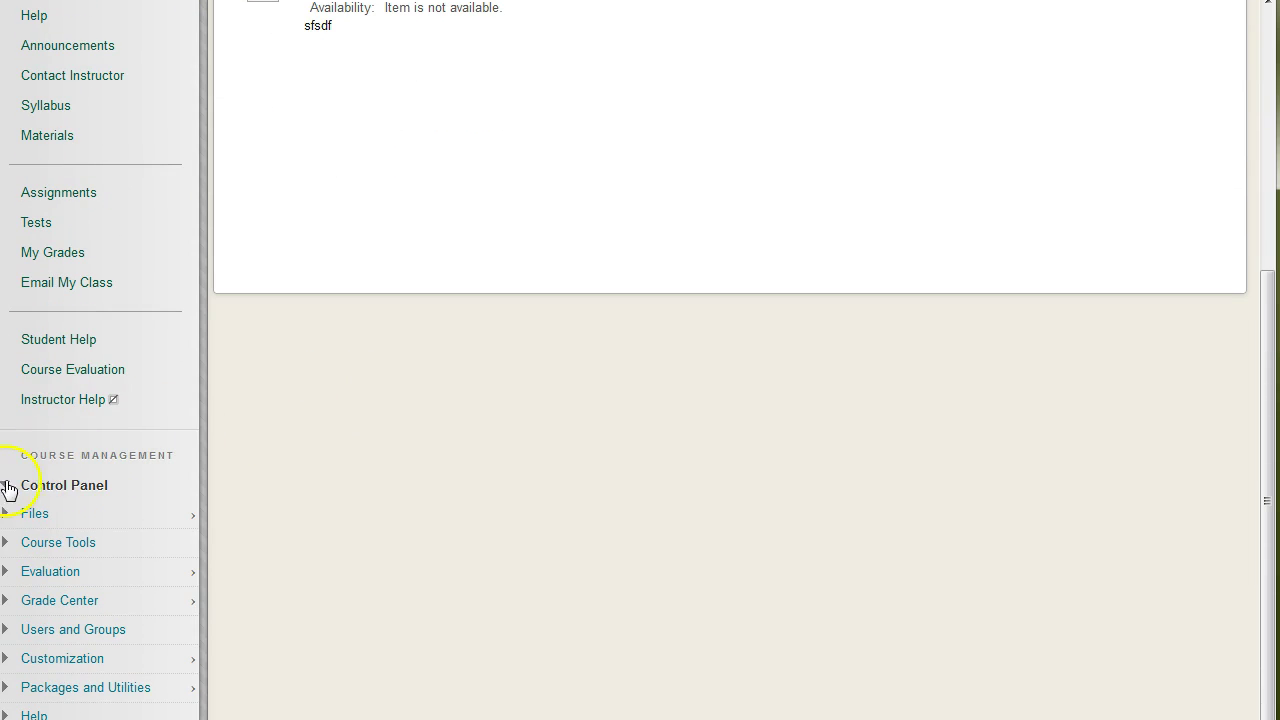
{"action": "left_click", "coordinate": [60, 604]}
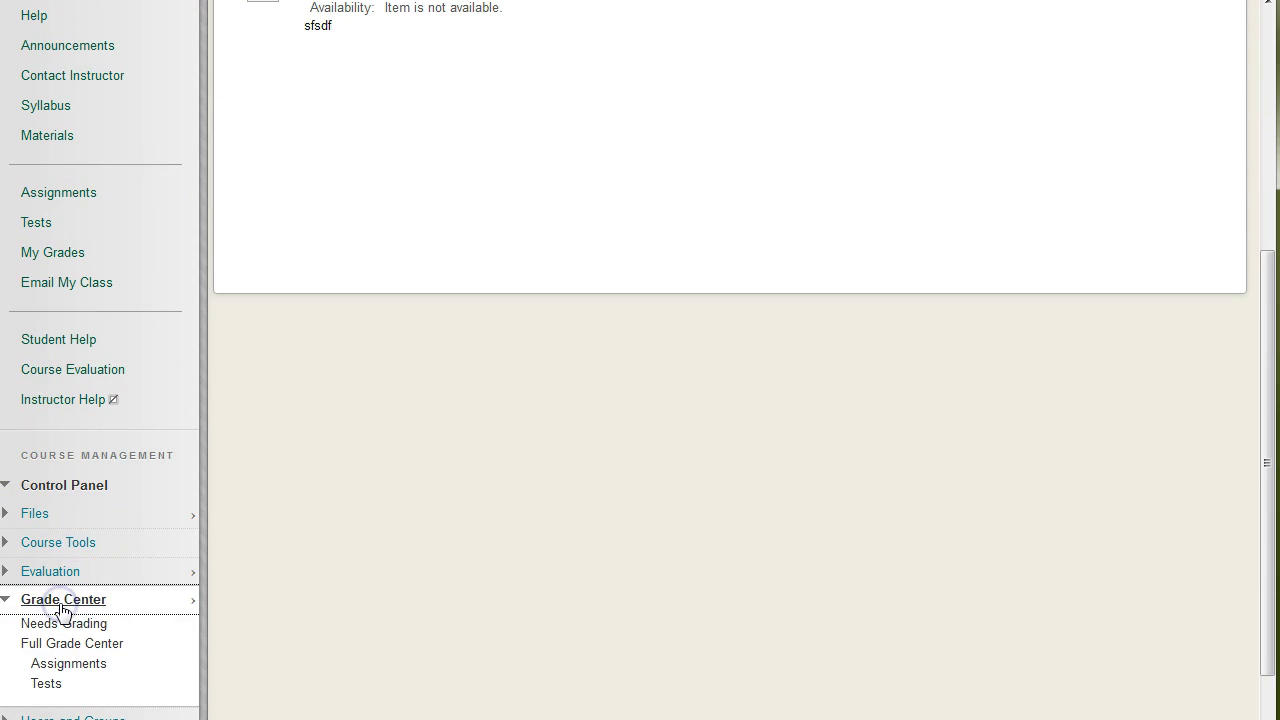
{"action": "left_click", "coordinate": [67, 646]}
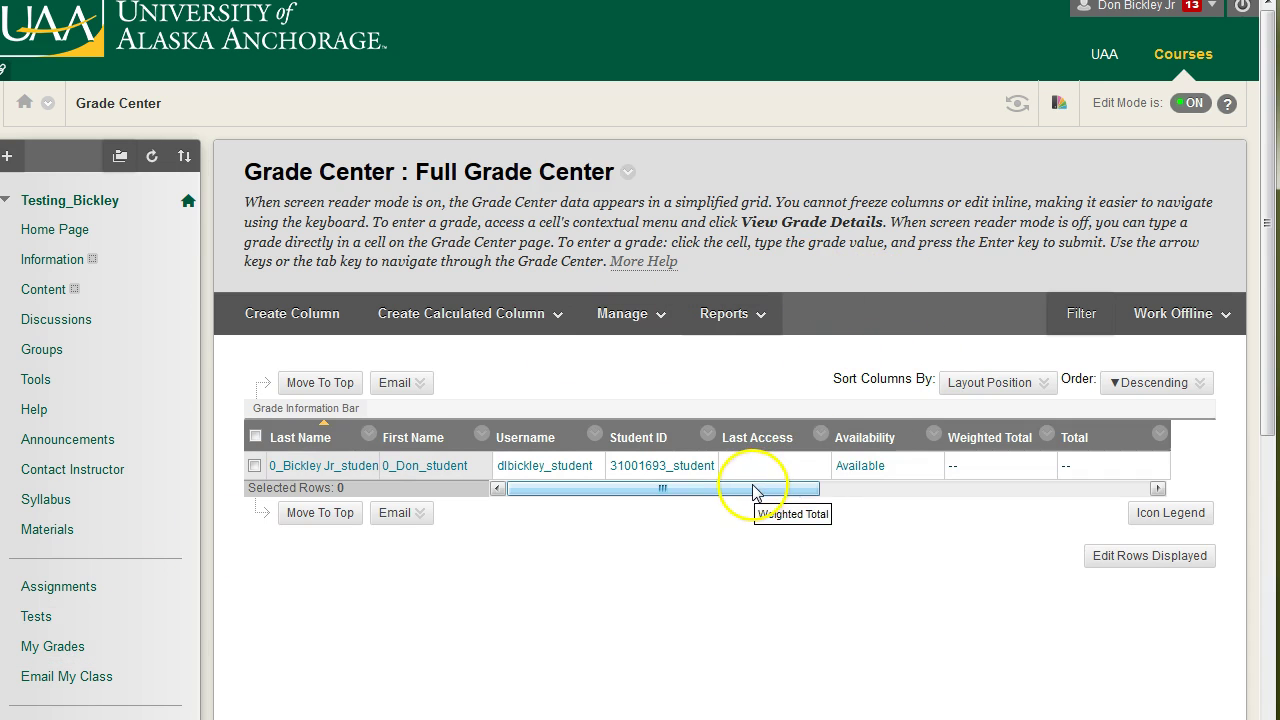
{"action": "left_click_drag", "start_coordinate": [749, 486], "coordinate": [995, 487]}
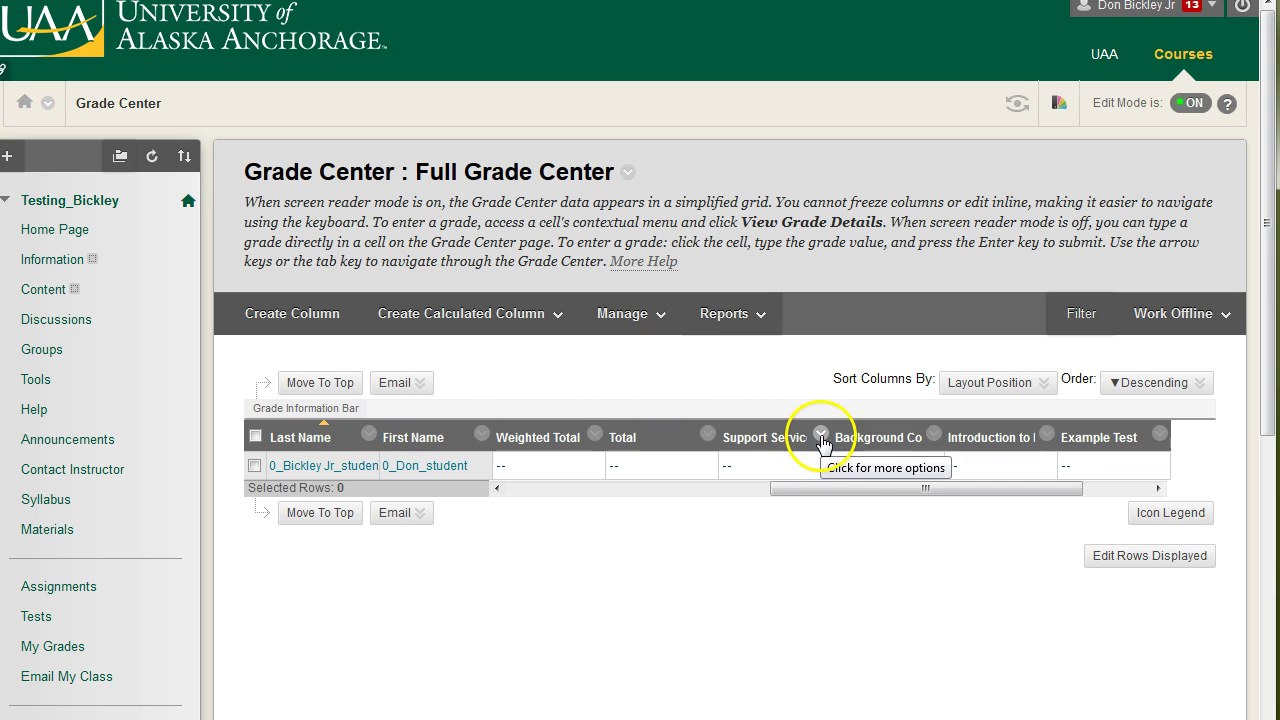
{"action": "left_click_drag", "start_coordinate": [886, 487], "coordinate": [990, 487]}
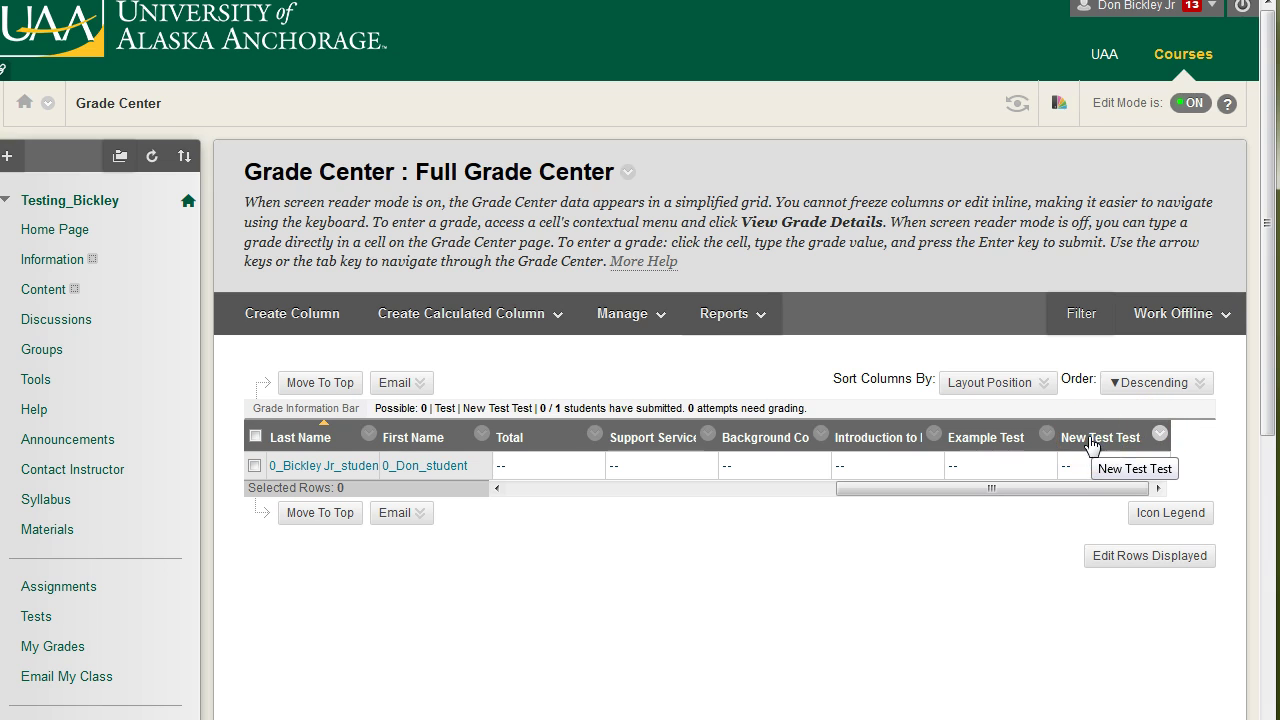
{"action": "left_click", "coordinate": [1159, 433]}
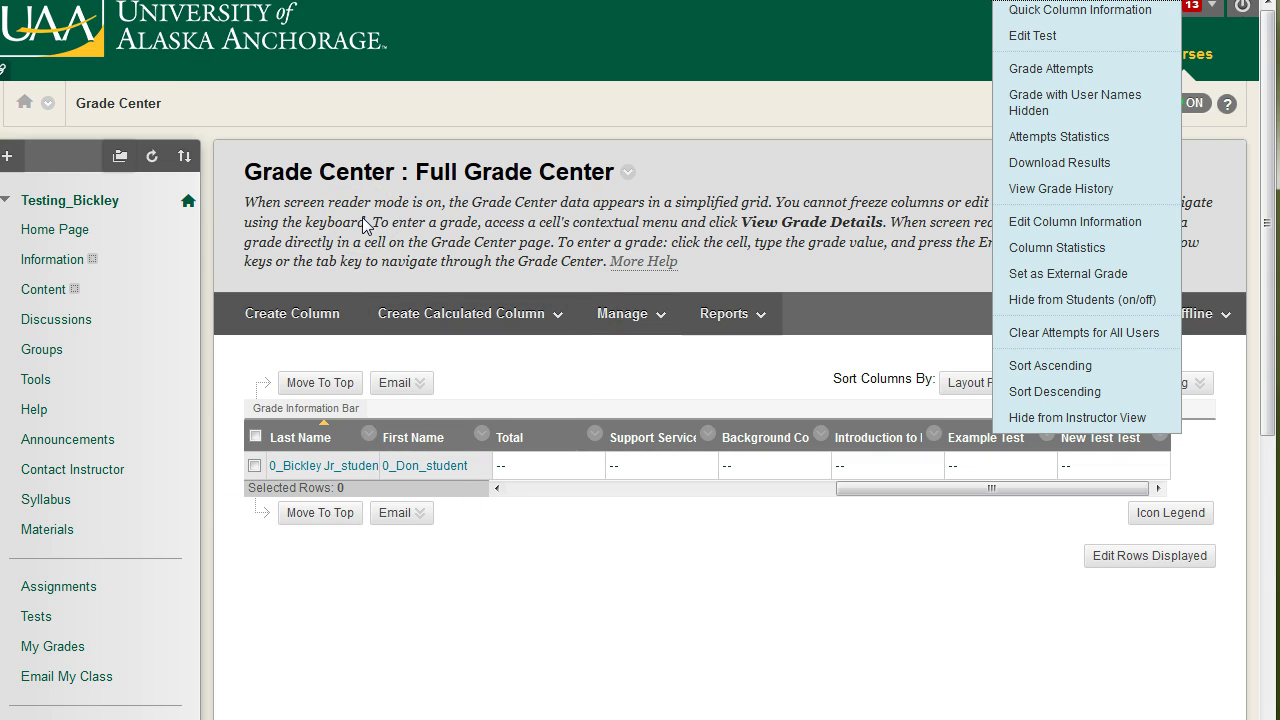
{"action": "left_click", "coordinate": [932, 437]}
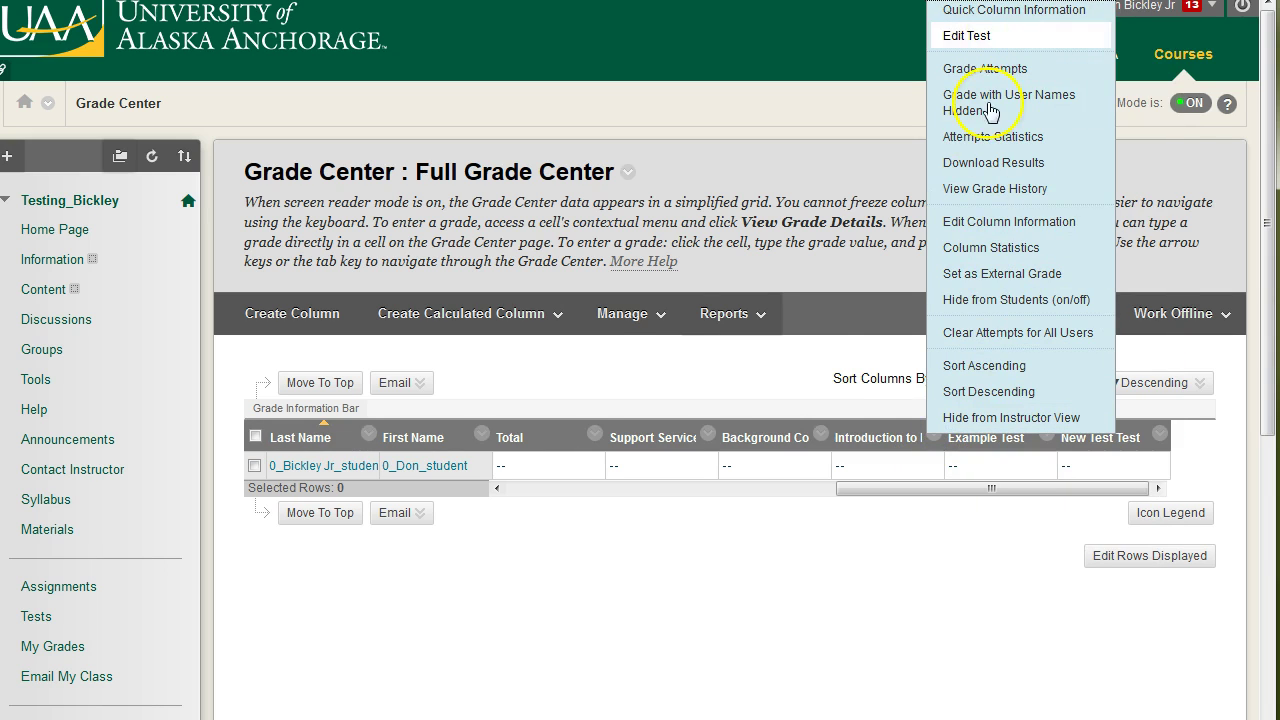
Open the column information of Support Services Quiz for editing and examine its Grade Center name and description fields.
{"action": "left_click", "coordinate": [705, 433]}
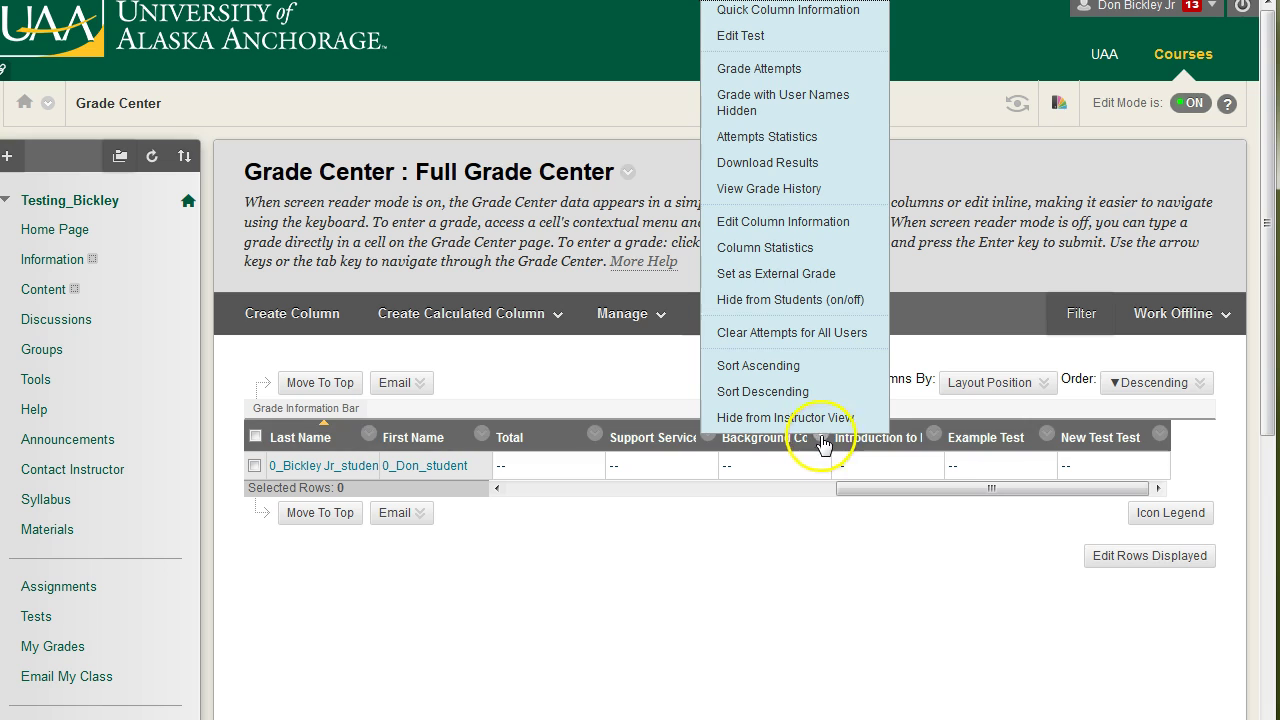
{"action": "left_click", "coordinate": [790, 221]}
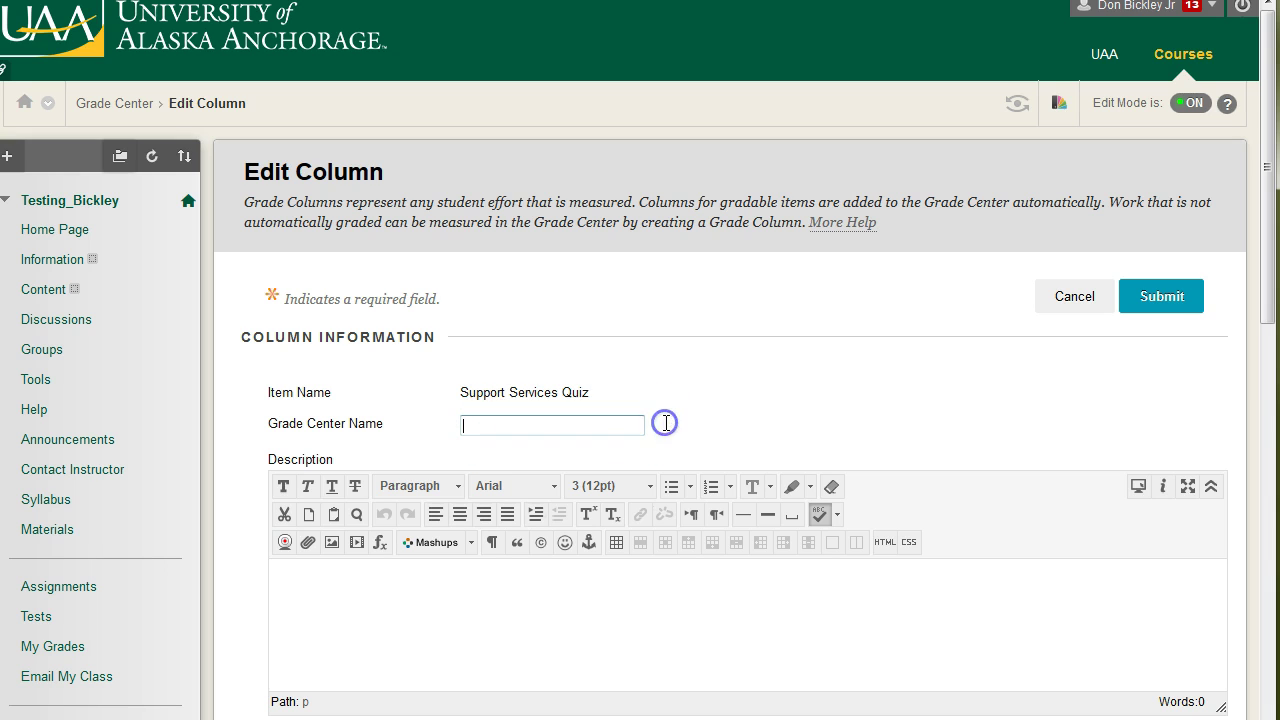
{"action": "scroll", "coordinate": [432, 374], "scroll_direction": "down", "scroll_amount": 2}
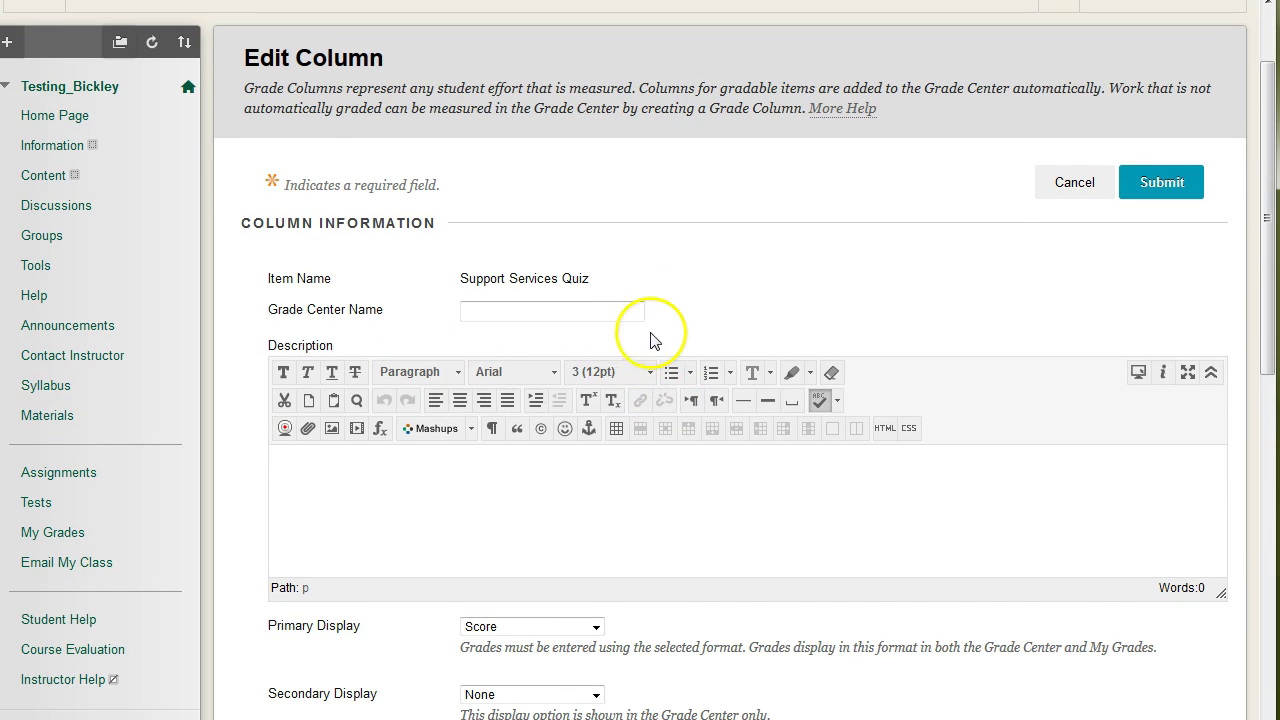
{"action": "left_click", "coordinate": [516, 307]}
{"action": "left_click", "coordinate": [501, 312]}
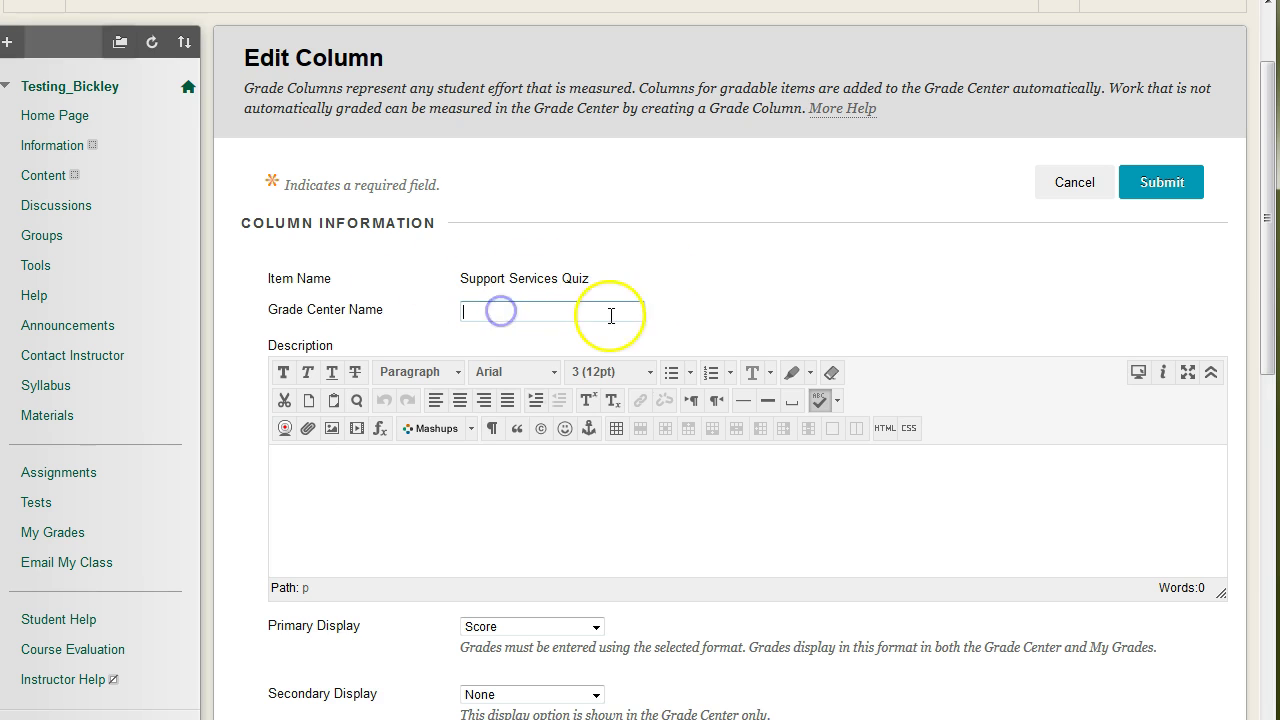
{"action": "left_click", "coordinate": [416, 514]}
Review the column's primary display choices, secondary display, score attempts, category, points possible, due date and column options, and return to the Tests area.
{"action": "scroll", "coordinate": [526, 487], "scroll_direction": "down", "scroll_amount": 3}
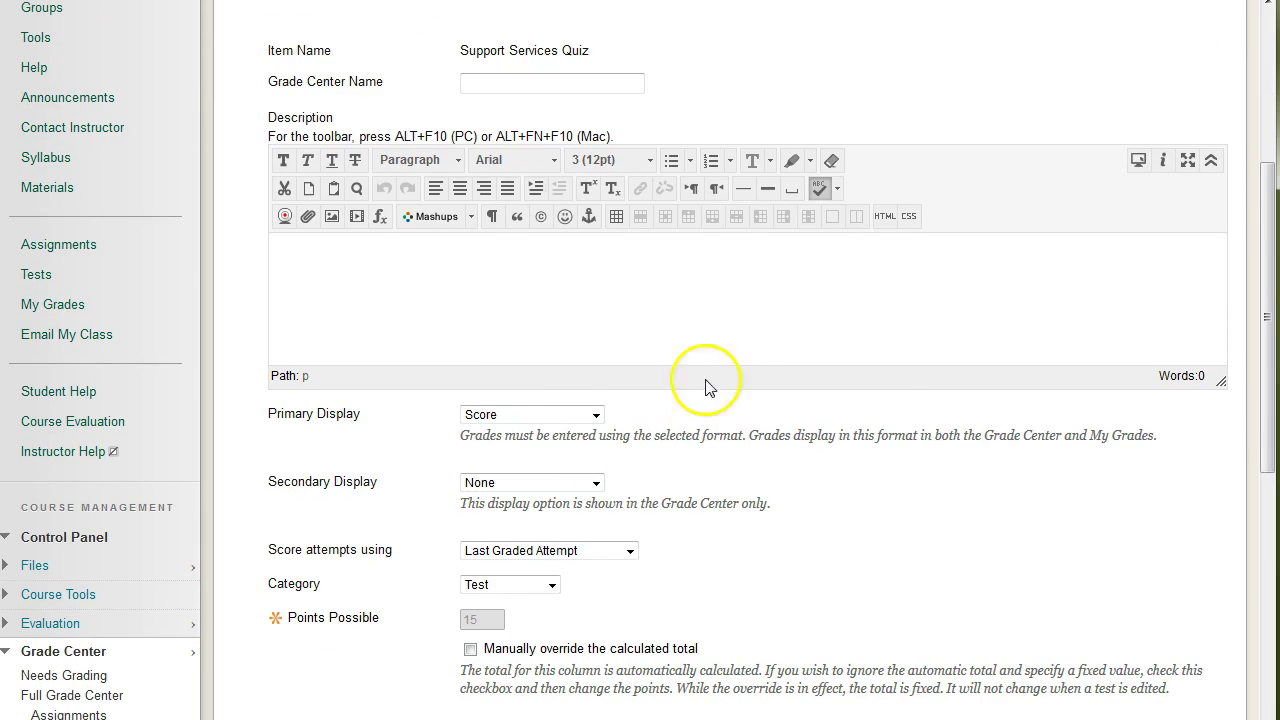
{"action": "scroll", "coordinate": [743, 329], "scroll_direction": "down", "scroll_amount": 2}
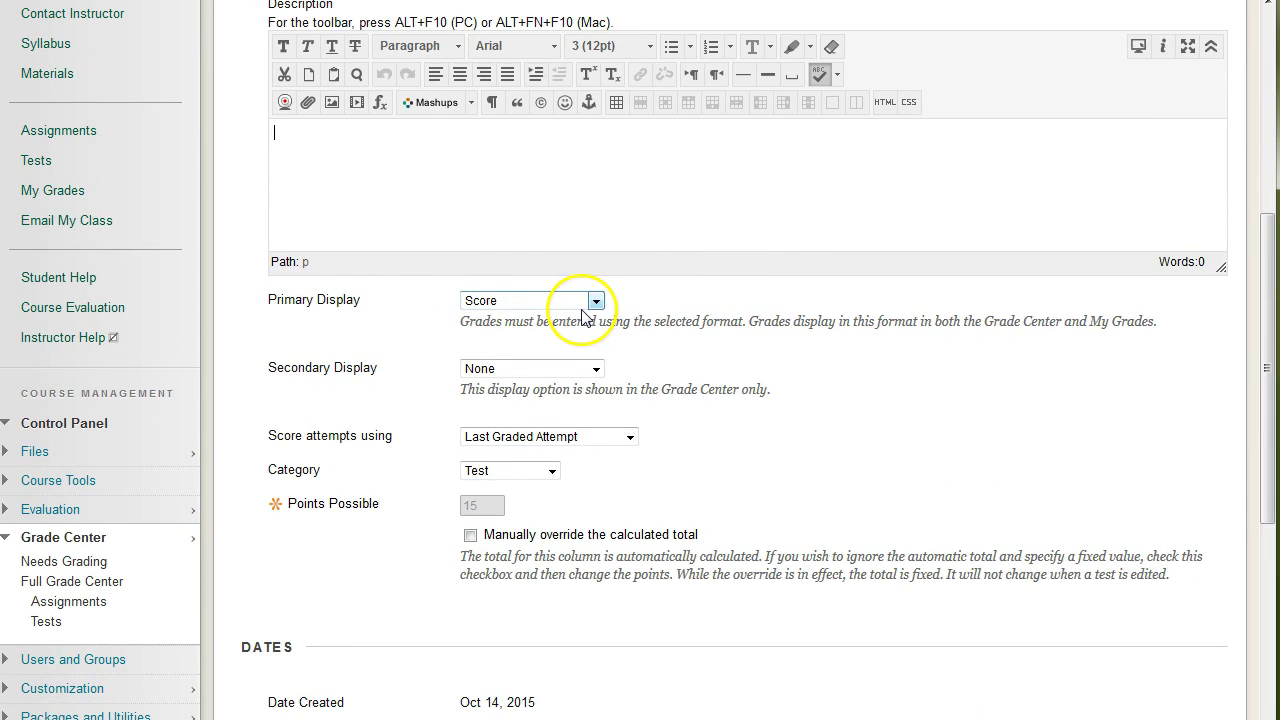
{"action": "left_click", "coordinate": [583, 306]}
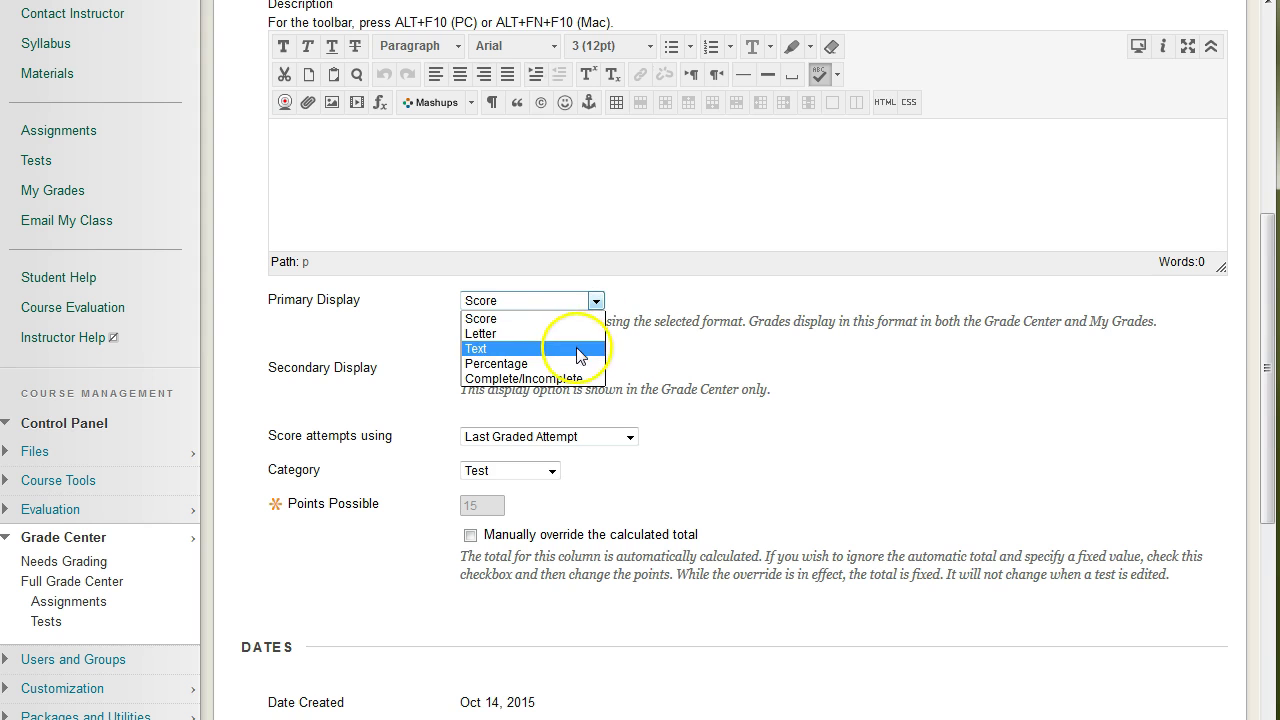
{"action": "left_click", "coordinate": [728, 362]}
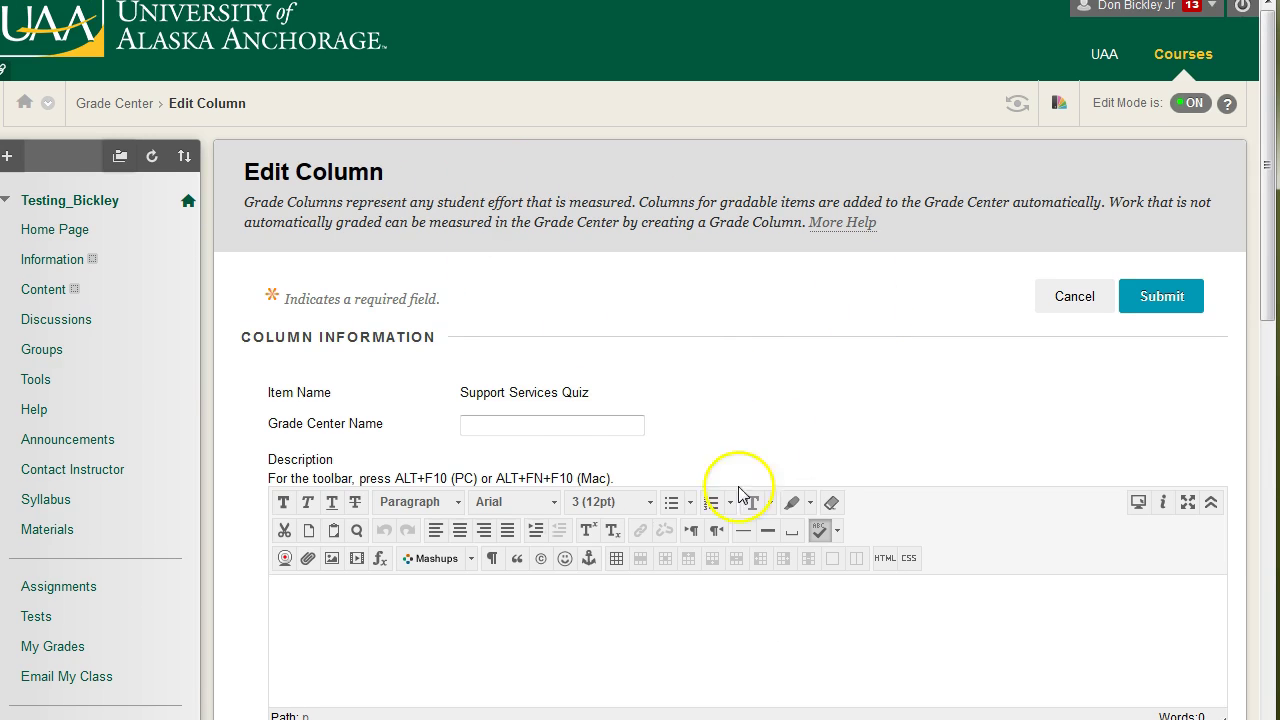
{"action": "scroll", "coordinate": [737, 494], "scroll_direction": "down", "scroll_amount": 9}
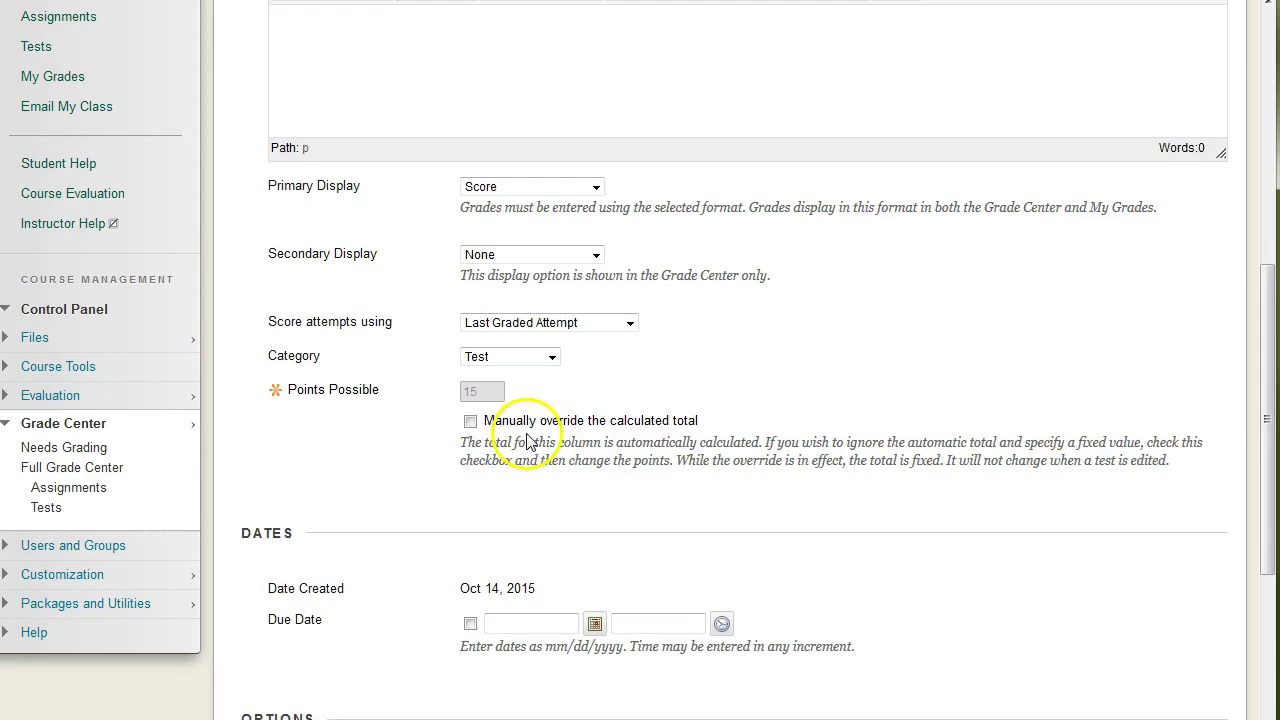
{"action": "scroll", "coordinate": [840, 330], "scroll_direction": "up", "scroll_amount": 1}
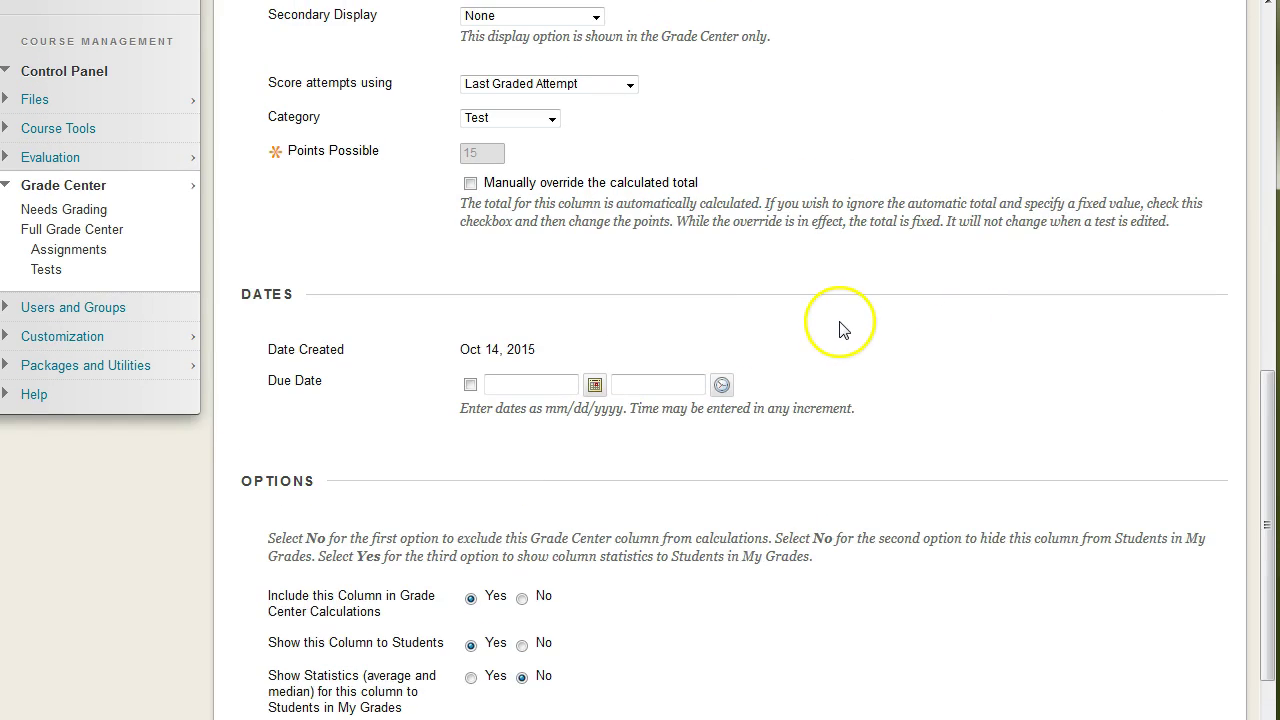
{"action": "scroll", "coordinate": [840, 330], "scroll_direction": "up", "scroll_amount": 6}
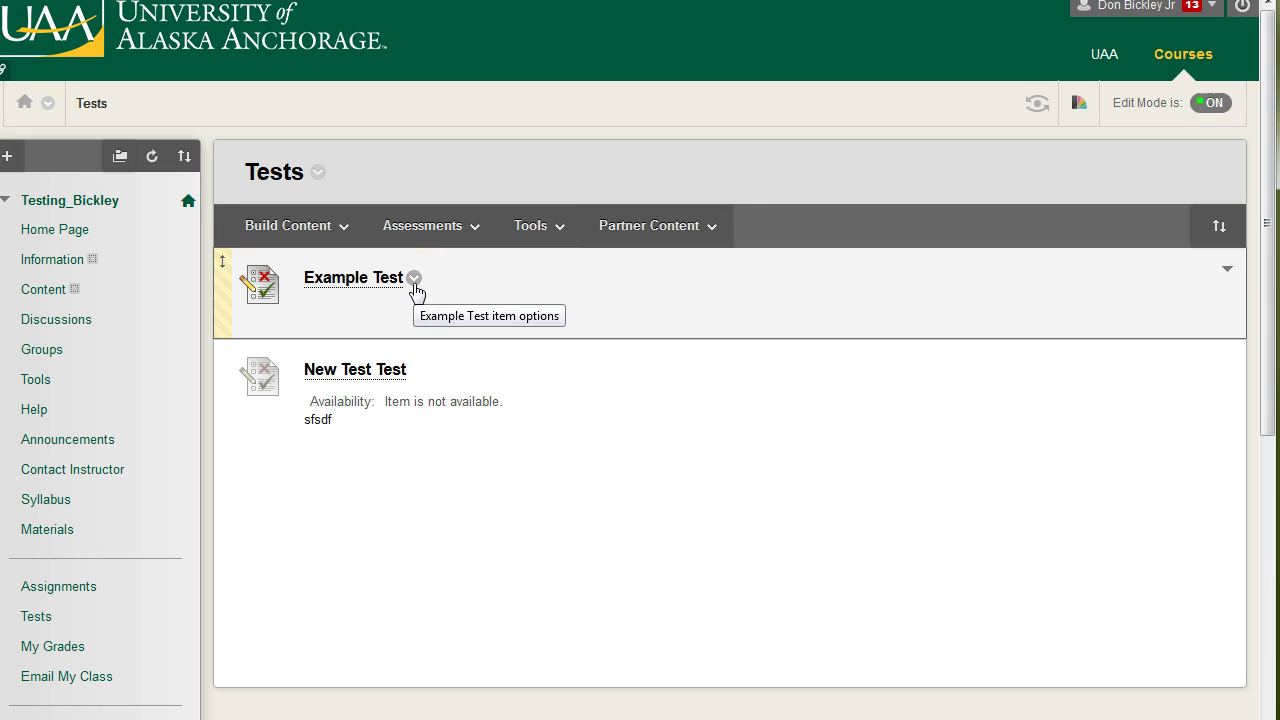
Examine the item options of Example Test, including editing the test and editing the test options.
{"action": "mouse_move", "coordinate": [416, 291]}
{"action": "left_mouse_down"}
{"action": "mouse_move", "coordinate": [316, 288]}
{"action": "mouse_move", "coordinate": [426, 283]}
{"action": "mouse_move", "coordinate": [414, 291]}
{"action": "left_mouse_up"}
{"action": "left_click", "coordinate": [416, 290]}
{"action": "left_click", "coordinate": [475, 350]}
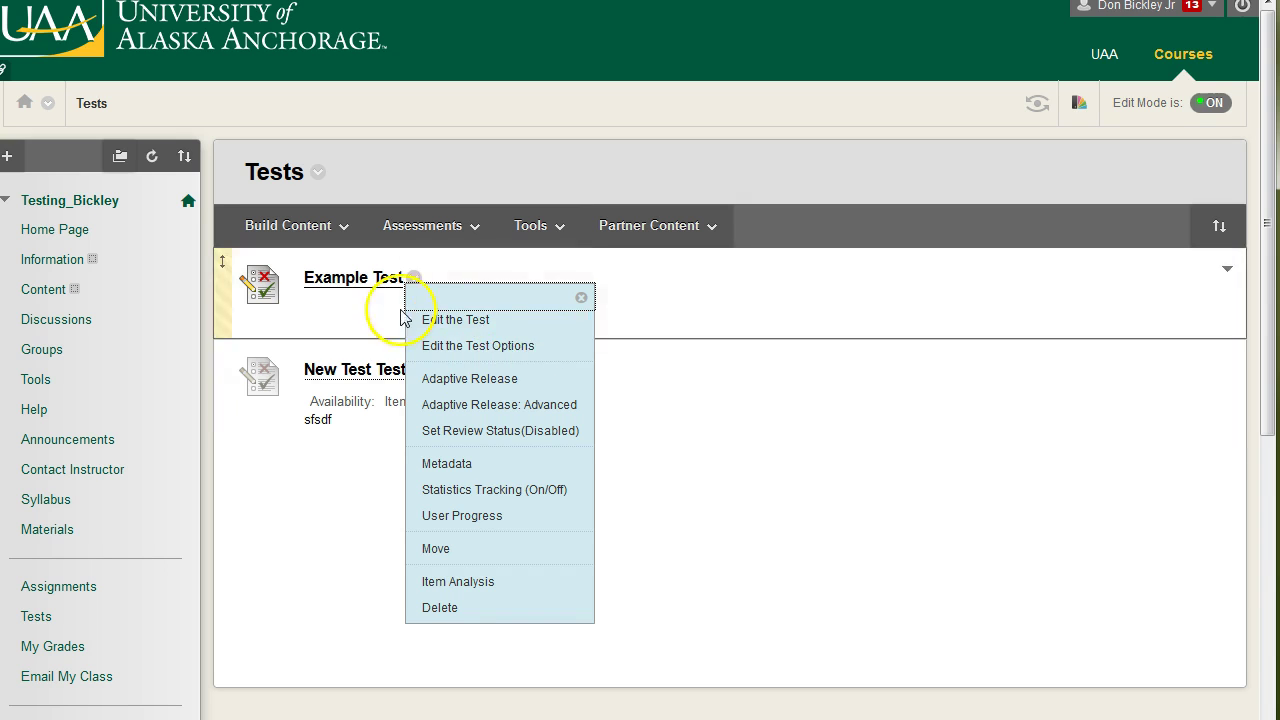
{"action": "left_click", "coordinate": [586, 171]}
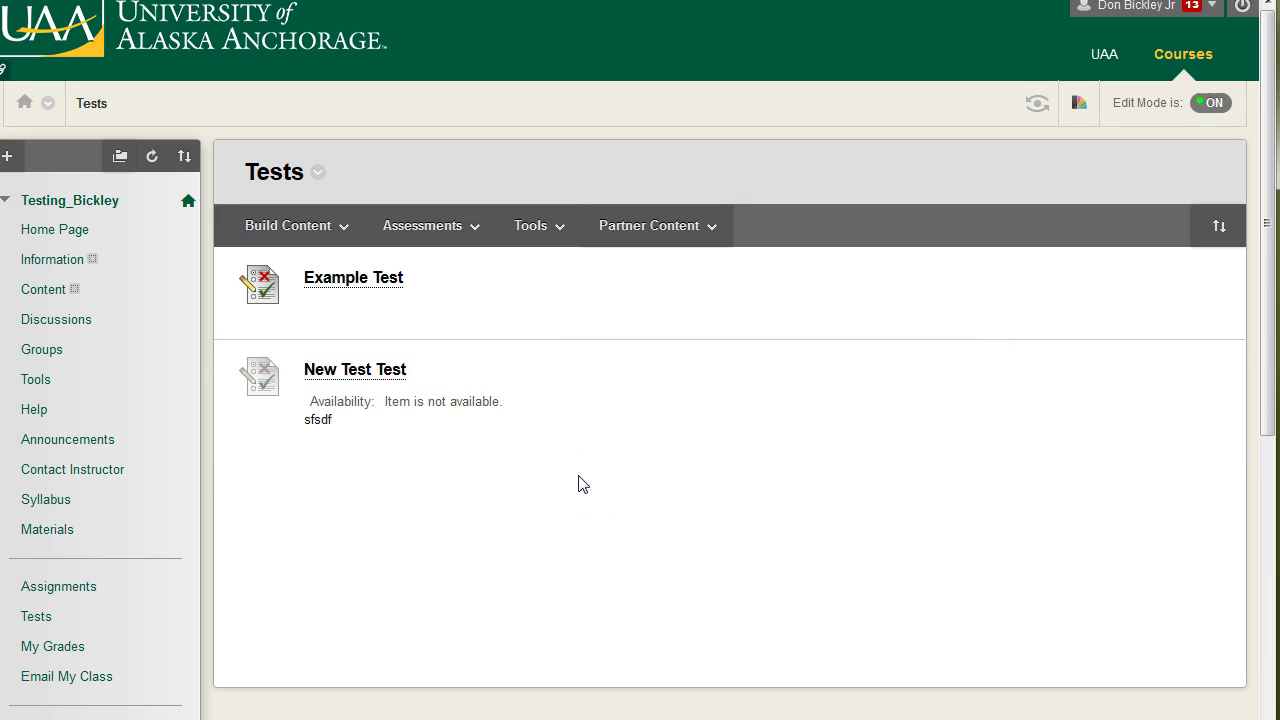
Open the page for adding a test, check its list of existing tests and return to the Tests area.
{"action": "left_click", "coordinate": [449, 236]}
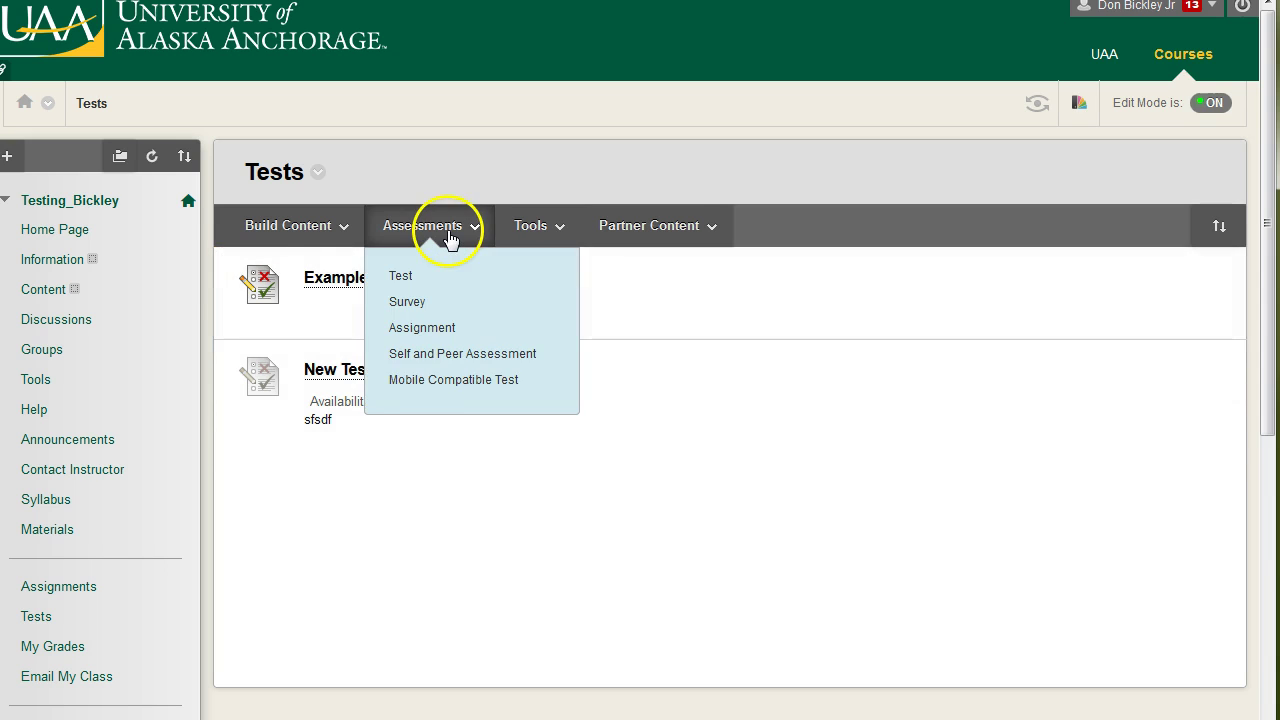
{"action": "left_click", "coordinate": [465, 230]}
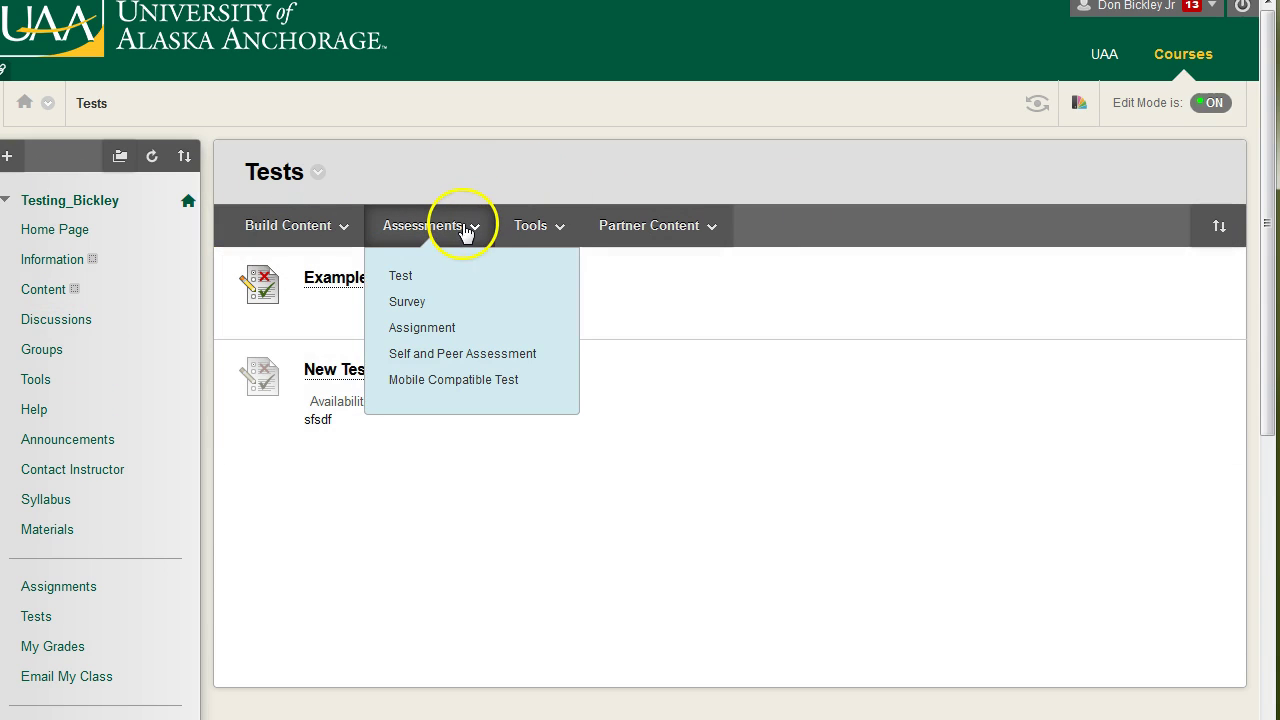
{"action": "left_click", "coordinate": [437, 283]}
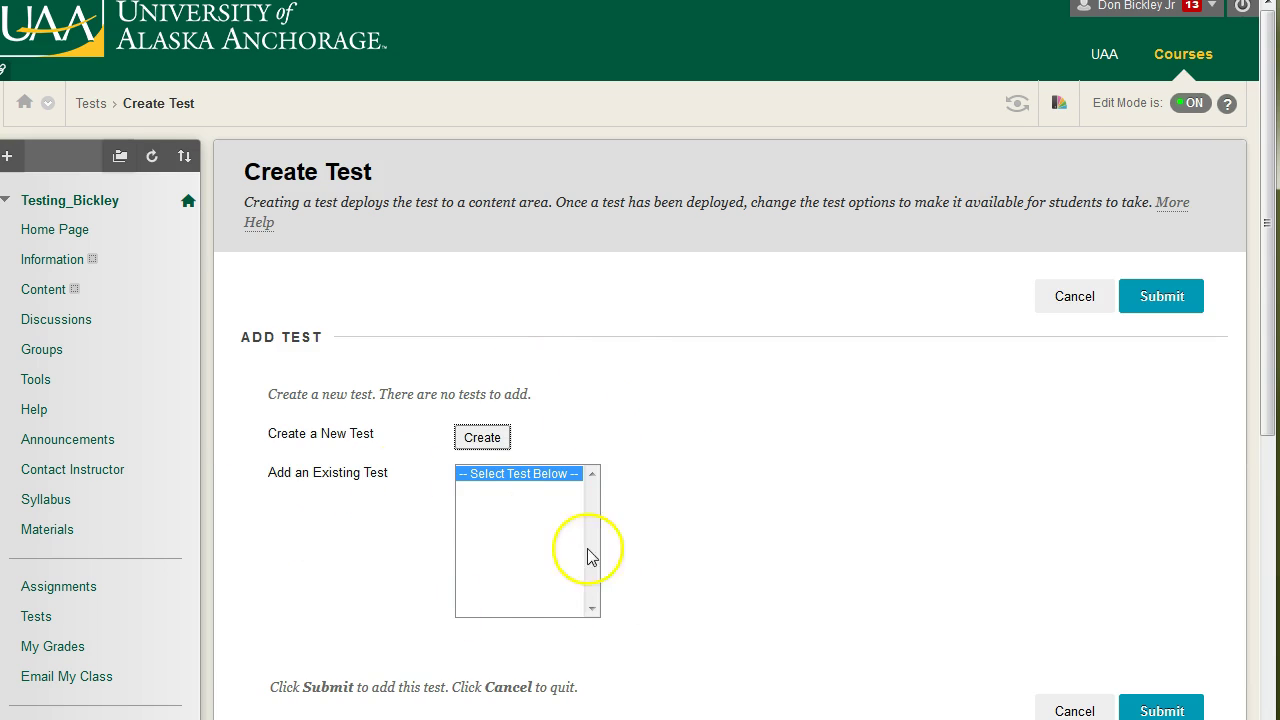
{"action": "left_click", "coordinate": [534, 519]}
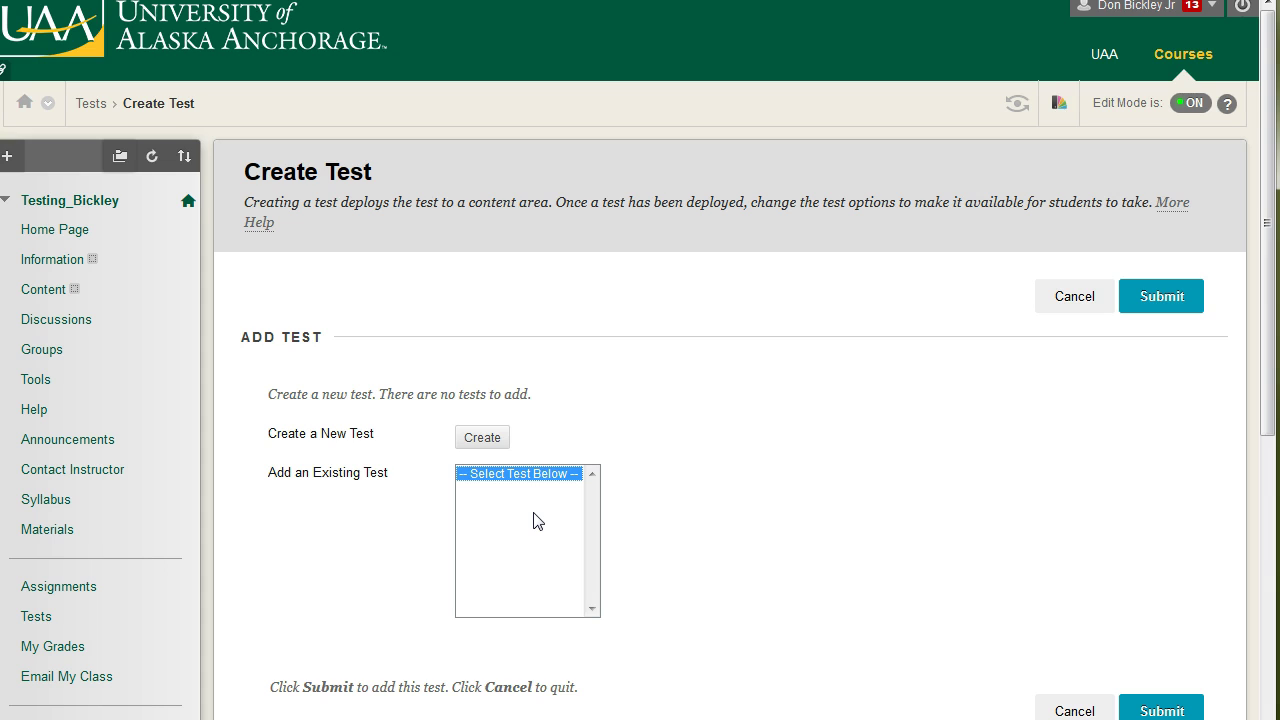
{"action": "left_click", "coordinate": [366, 294]}
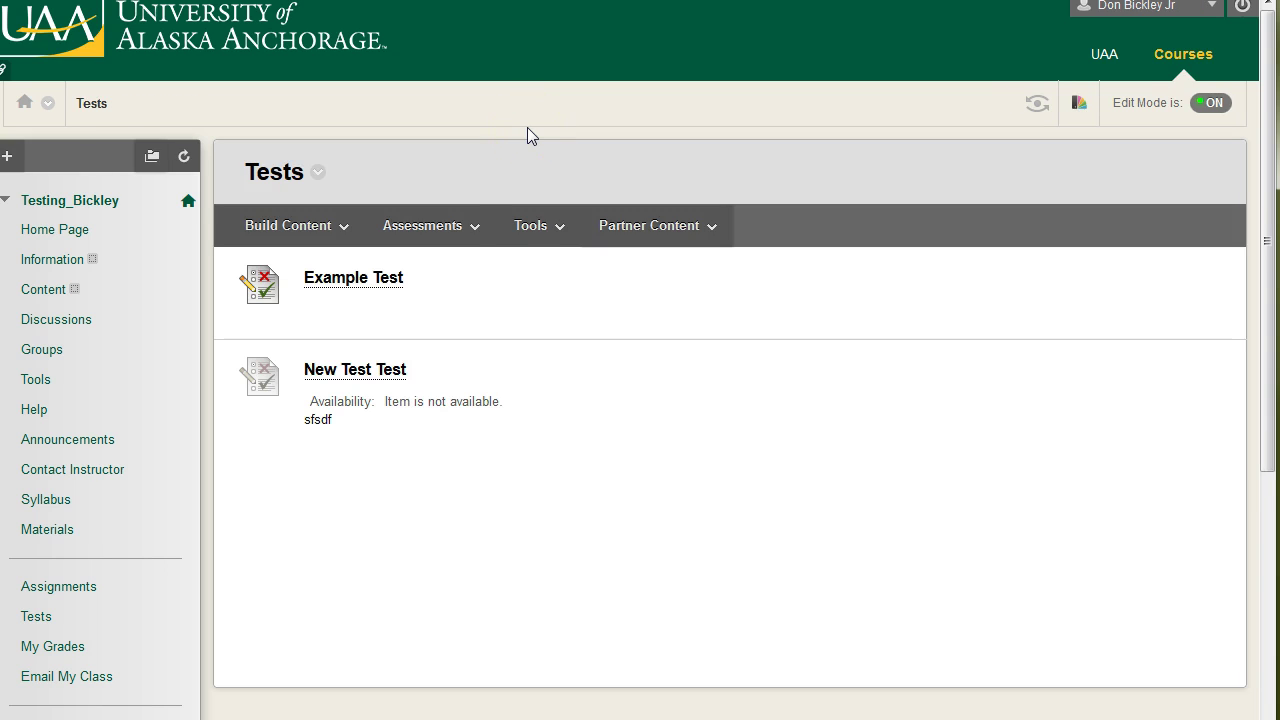
Open Example Test for editing on its test canvas.
{"action": "left_click", "coordinate": [425, 226]}
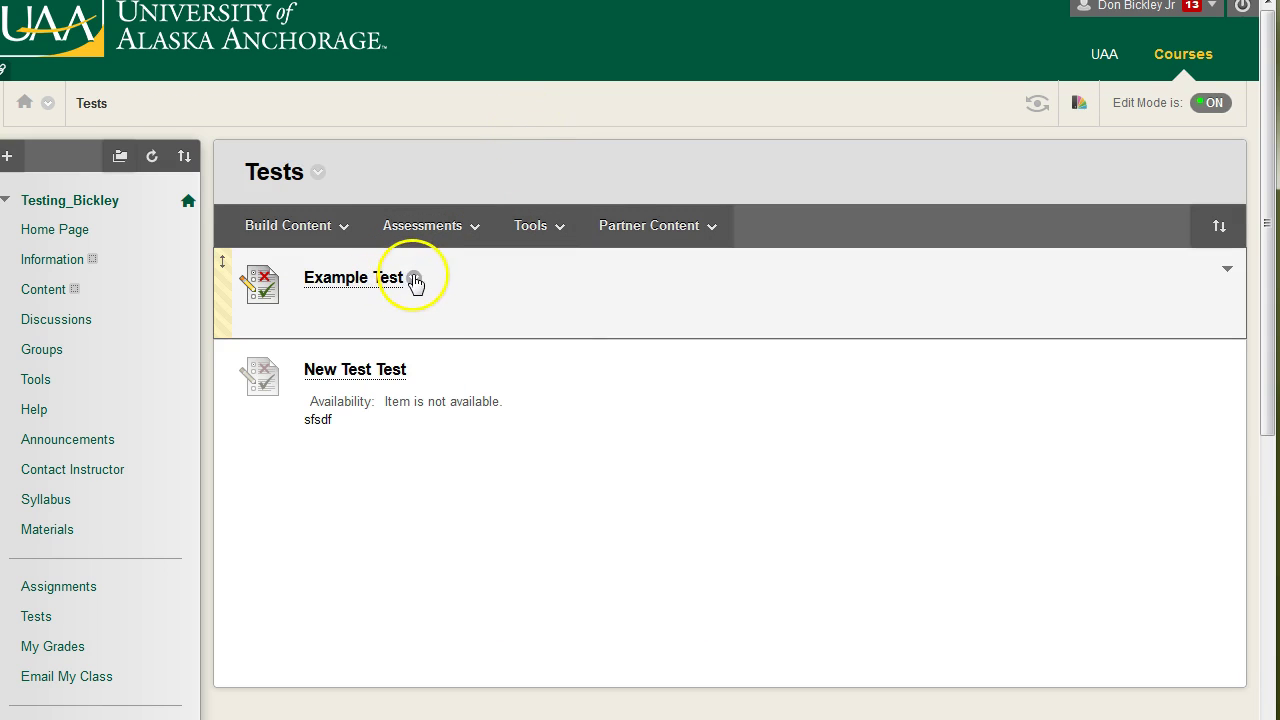
{"action": "left_click", "coordinate": [414, 277]}
{"action": "left_click", "coordinate": [467, 322]}
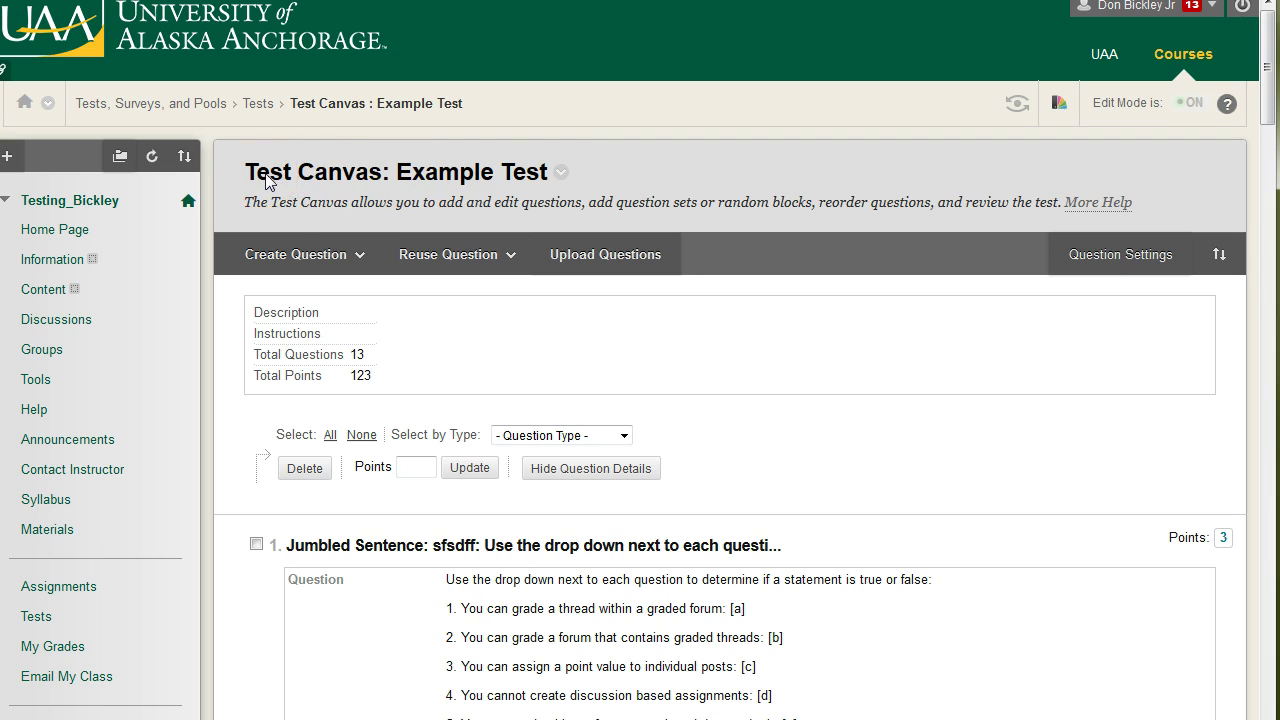
Open the test information of Example Test for editing and examine its name, description and instructions fields.
{"action": "left_click", "coordinate": [562, 176]}
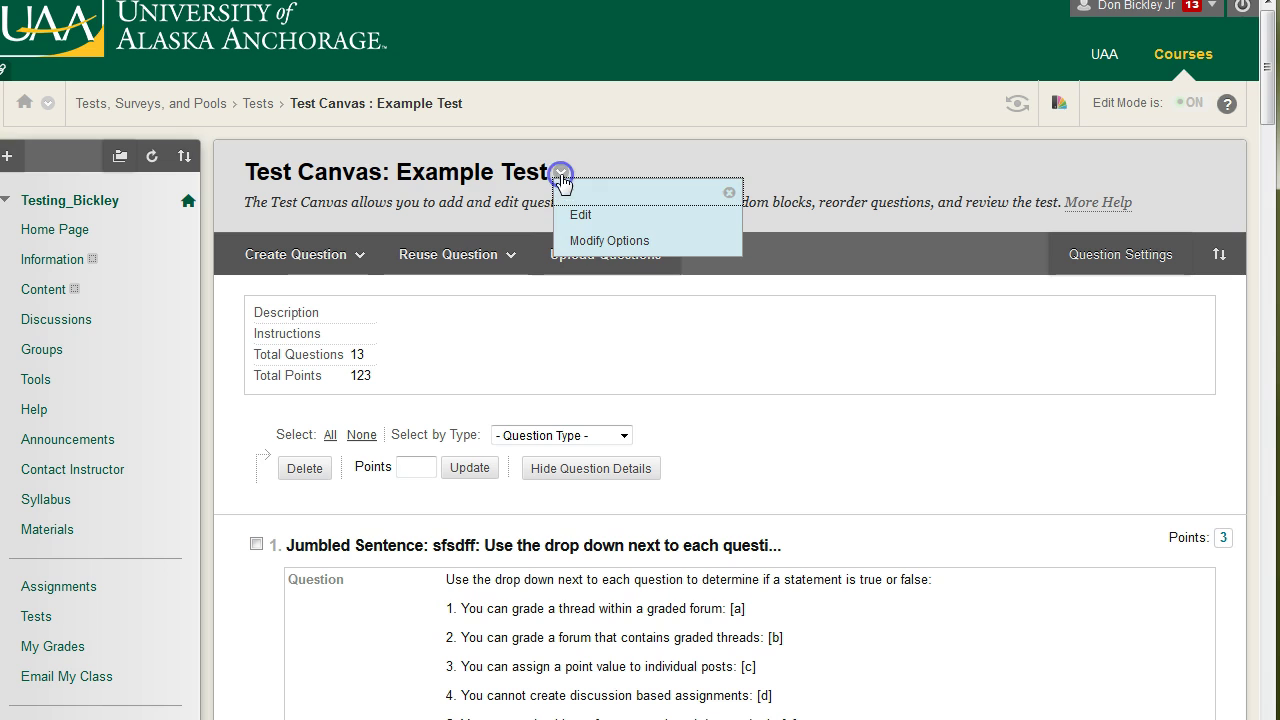
{"action": "left_click", "coordinate": [600, 224]}
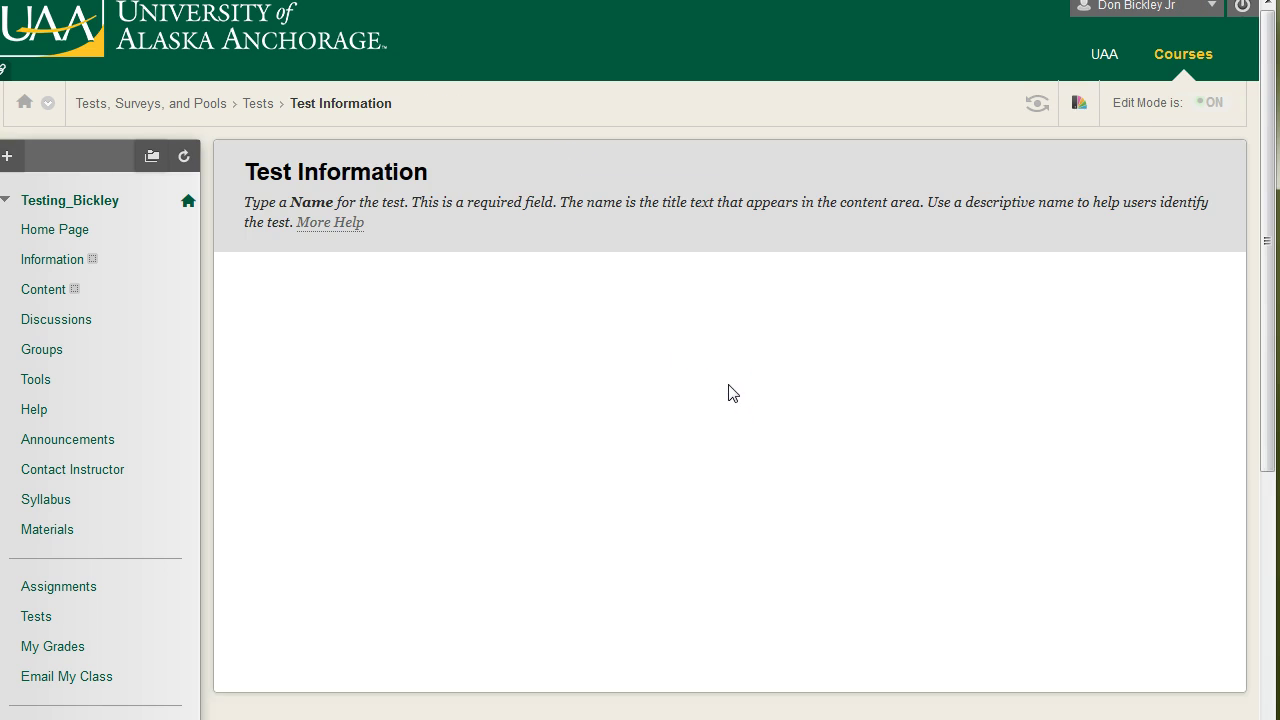
{"action": "scroll", "coordinate": [845, 328], "scroll_direction": "down", "scroll_amount": 2}
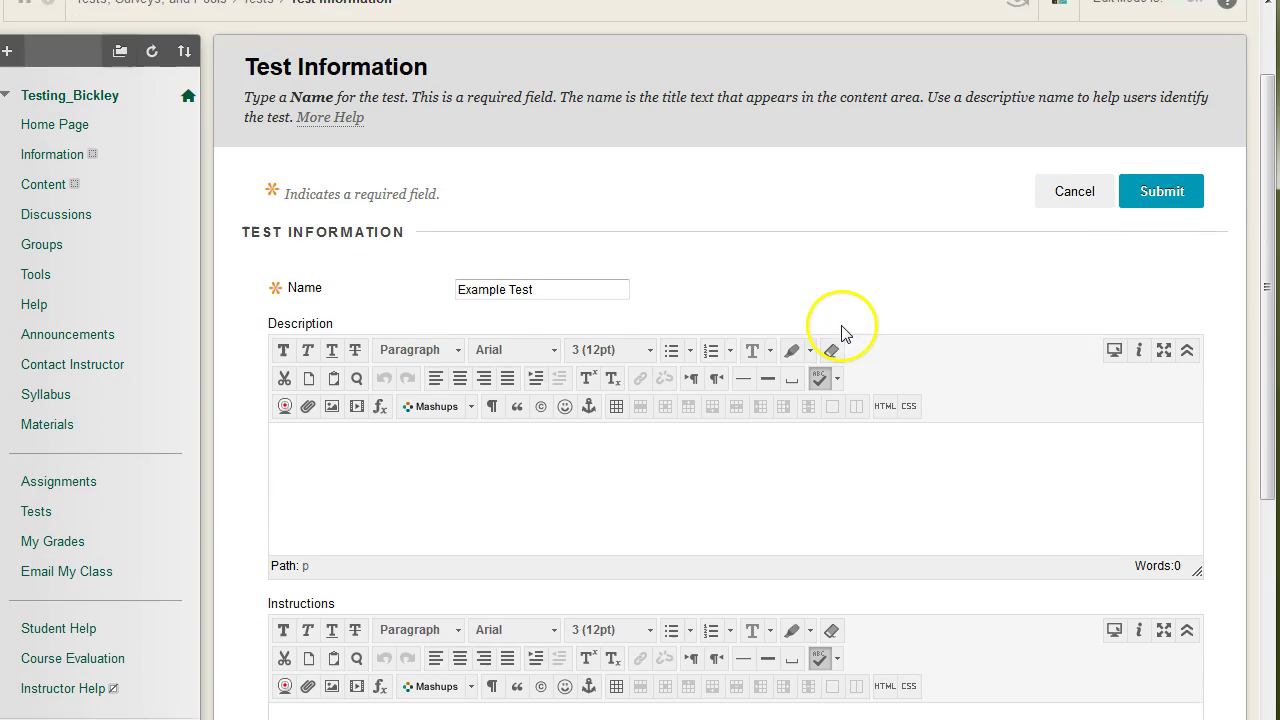
{"action": "scroll", "coordinate": [650, 318], "scroll_direction": "down", "scroll_amount": 2}
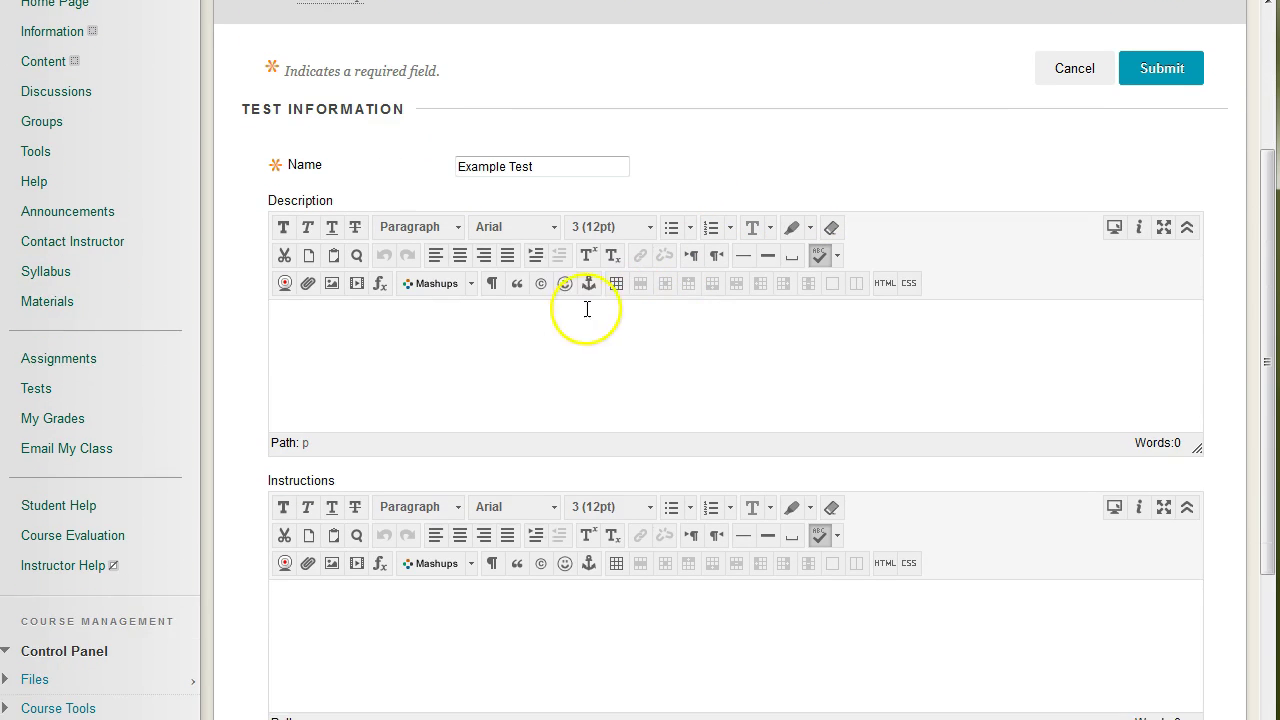
{"action": "left_click", "coordinate": [560, 334]}
{"action": "scroll", "coordinate": [600, 406], "scroll_direction": "down", "scroll_amount": 3}
{"action": "left_click", "coordinate": [559, 423]}
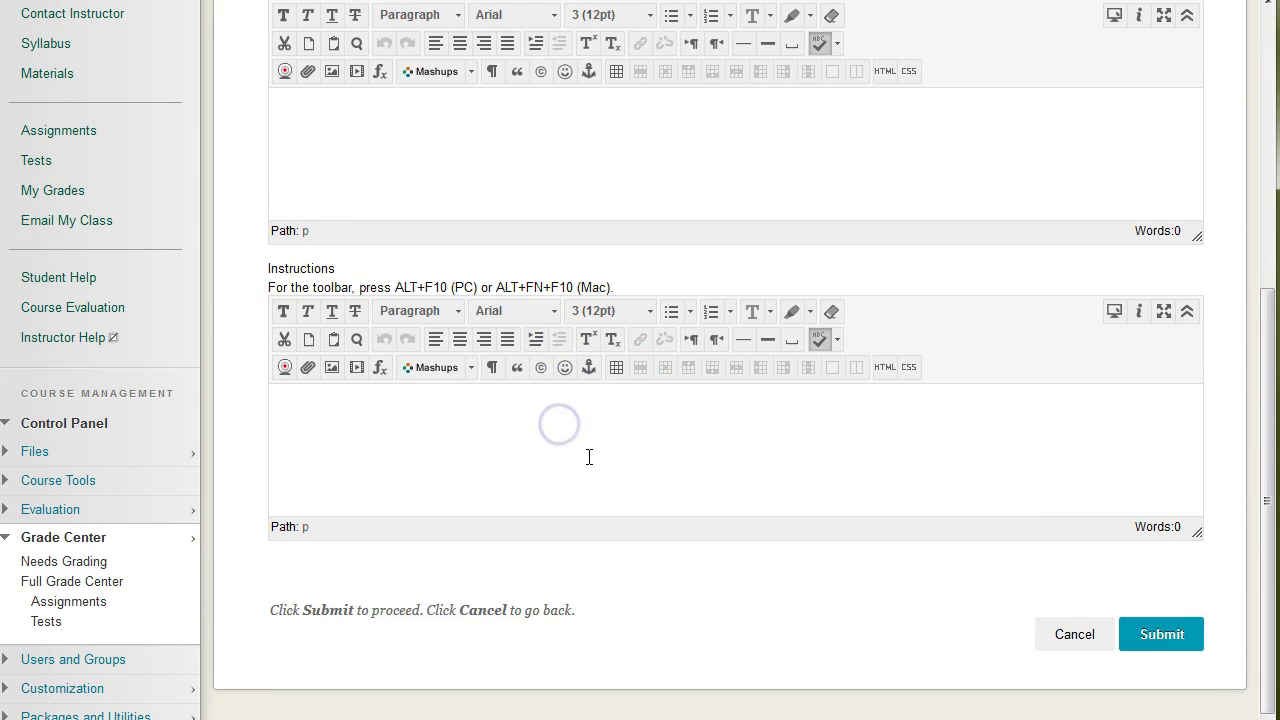
{"action": "scroll", "coordinate": [589, 457], "scroll_direction": "up", "scroll_amount": 4}
{"action": "scroll", "coordinate": [799, 349], "scroll_direction": "down", "scroll_amount": 2}
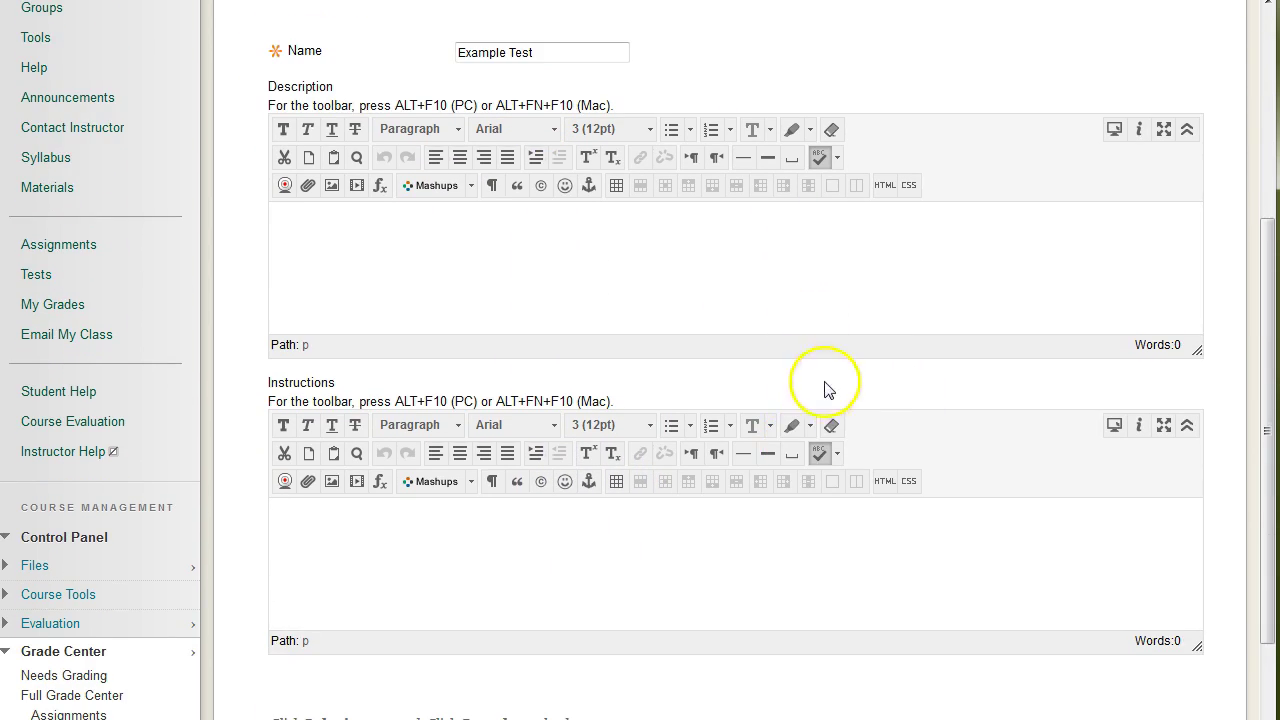
{"action": "scroll", "coordinate": [651, 314], "scroll_direction": "up", "scroll_amount": 4}
Enter "sfsdff" as the test's description and "sdfsdf" as its instructions, and submit the test information.
{"action": "left_click", "coordinate": [606, 468]}
{"action": "type", "text": "sfsdff"}
{"action": "scroll", "coordinate": [634, 470], "scroll_direction": "down", "scroll_amount": 6}
{"action": "left_click", "coordinate": [634, 459]}
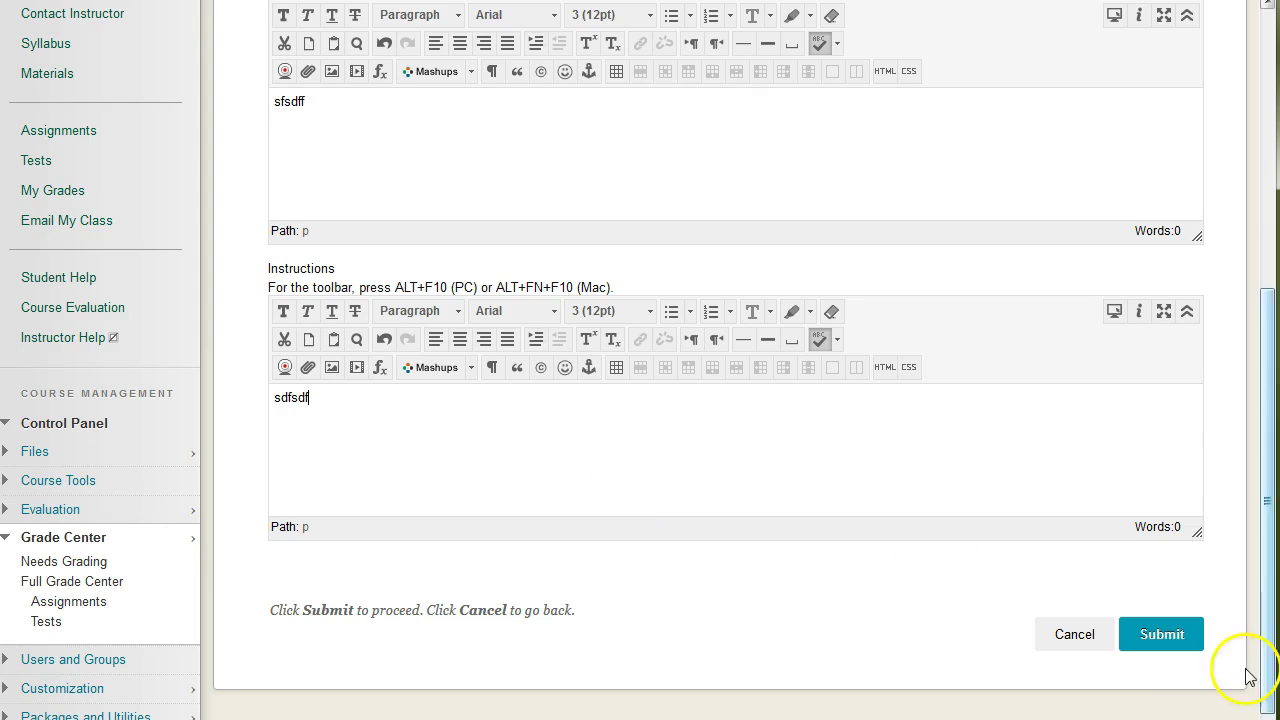
{"action": "left_click", "coordinate": [1174, 646]}
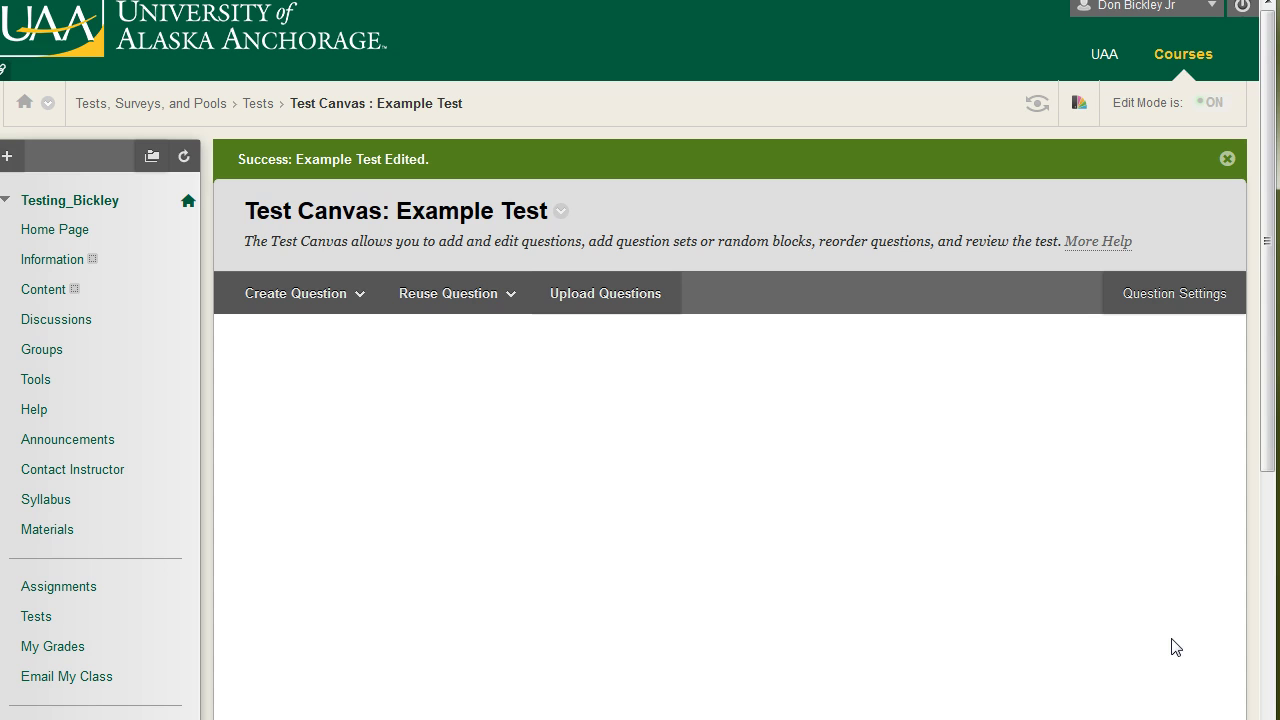
Open the test options of Example Test and examine the content link description, test description and test instructions.
{"action": "left_click", "coordinate": [562, 212]}
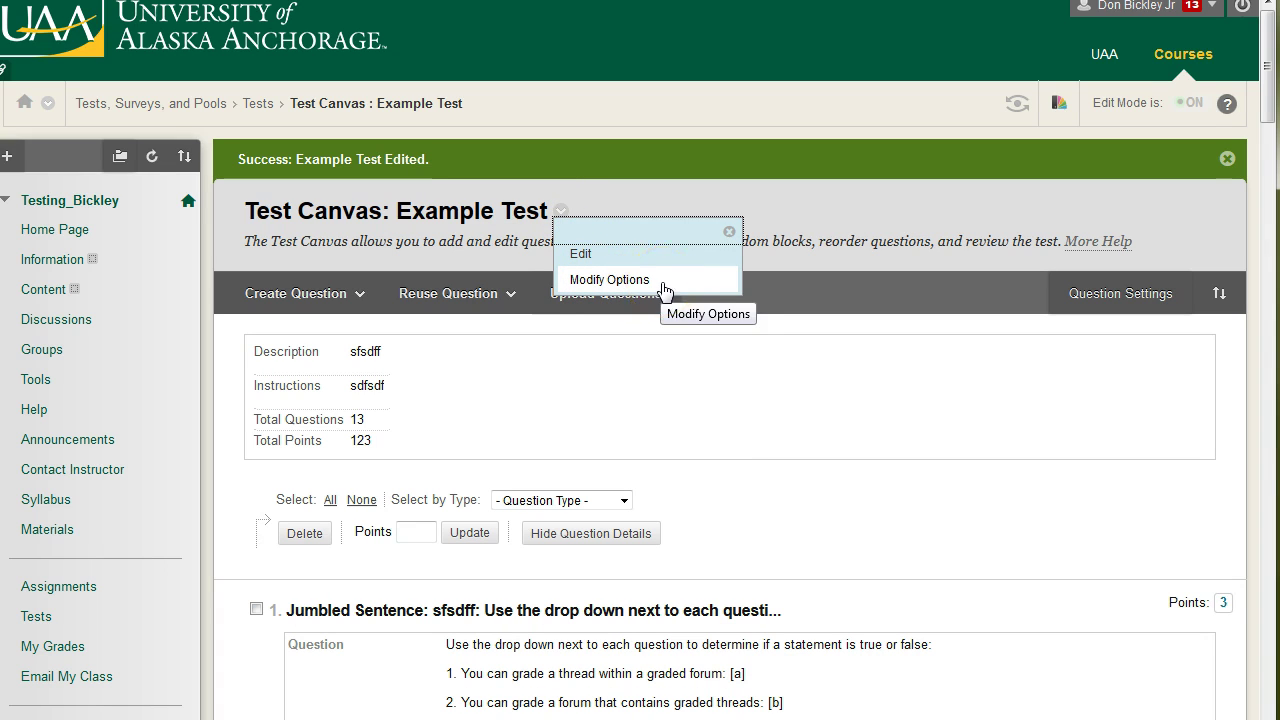
{"action": "left_click", "coordinate": [564, 213]}
{"action": "left_click", "coordinate": [609, 282]}
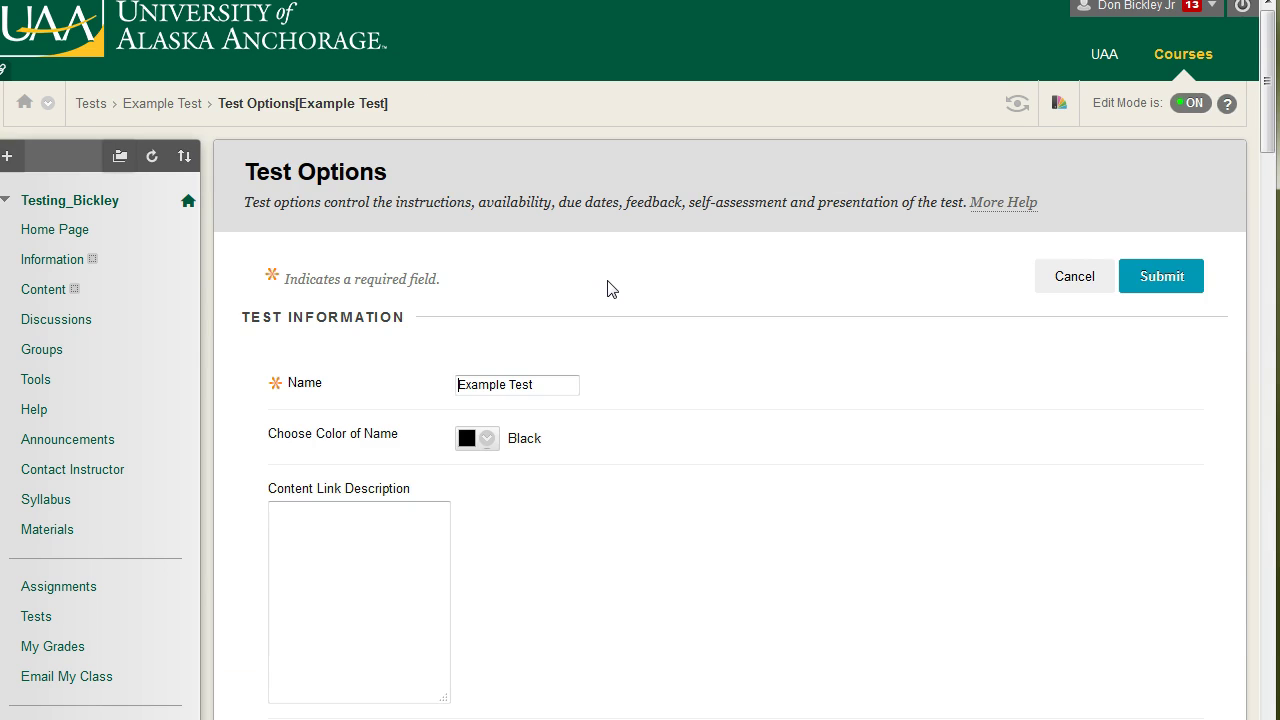
{"action": "scroll", "coordinate": [711, 323], "scroll_direction": "down", "scroll_amount": 5}
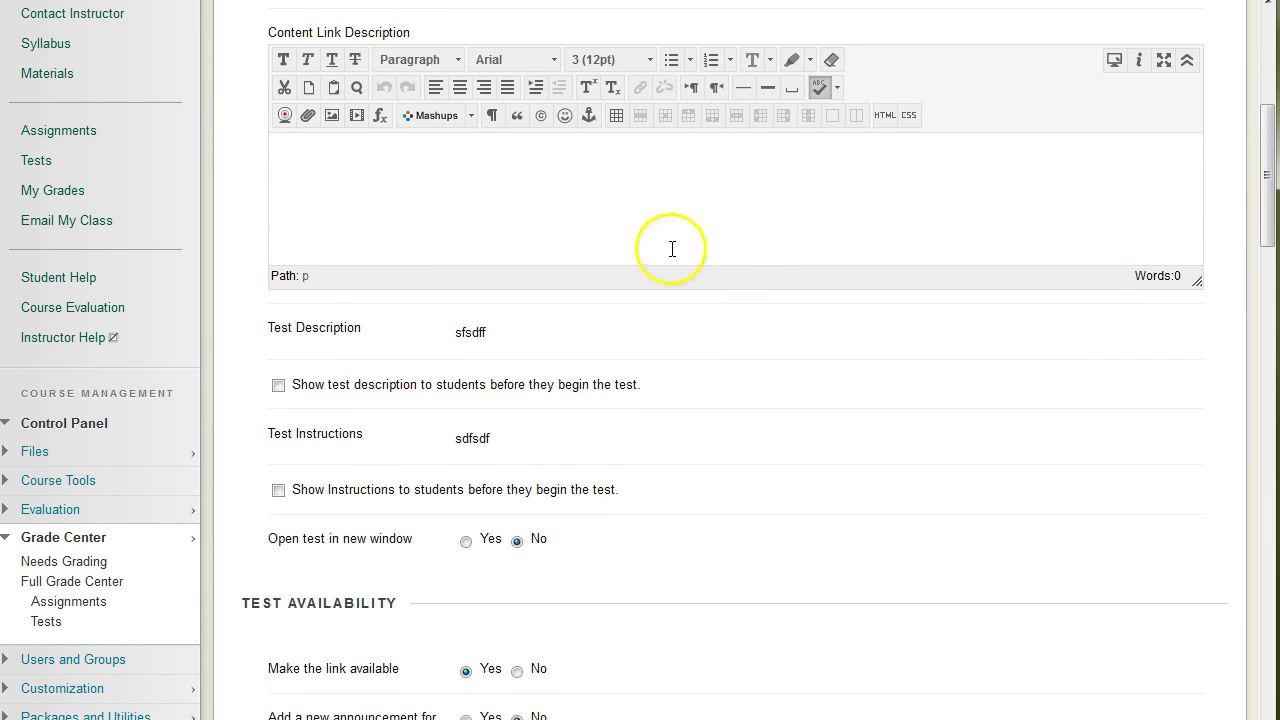
{"action": "left_click", "coordinate": [576, 214]}
{"action": "scroll", "coordinate": [586, 211], "scroll_direction": "down", "scroll_amount": 3}
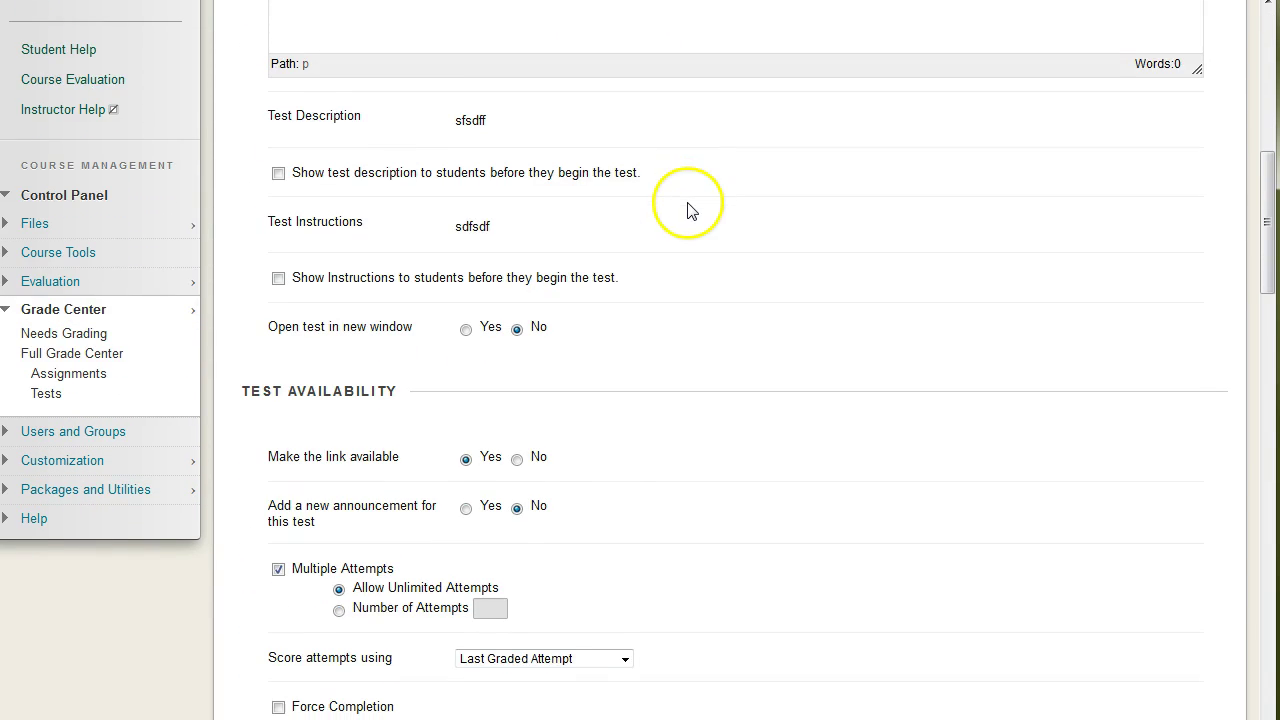
{"action": "left_click_drag", "start_coordinate": [455, 227], "coordinate": [500, 226]}
{"action": "left_click_drag", "start_coordinate": [455, 121], "coordinate": [651, 126]}
{"action": "left_click_drag", "start_coordinate": [479, 227], "coordinate": [571, 226]}
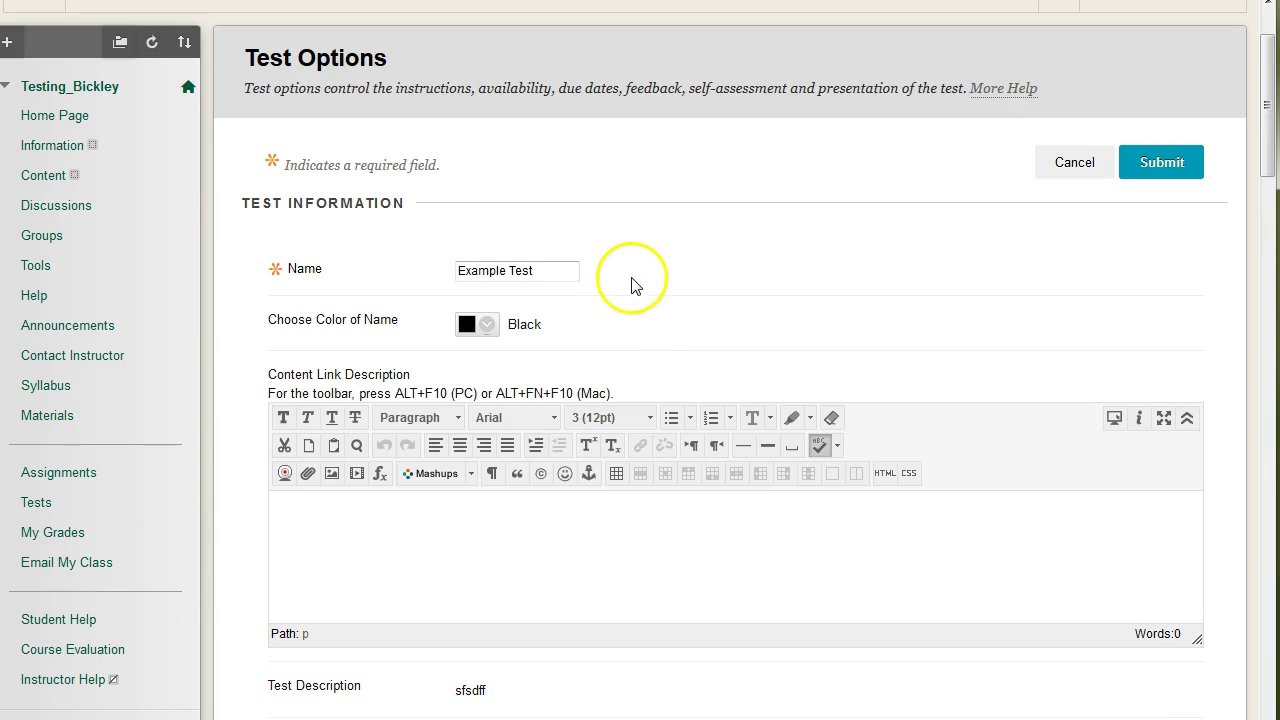
Review the test availability settings, including attempts, timer, display dates and password, and leave the test options without saving.
{"action": "scroll", "coordinate": [866, 245], "scroll_direction": "down", "scroll_amount": 10}
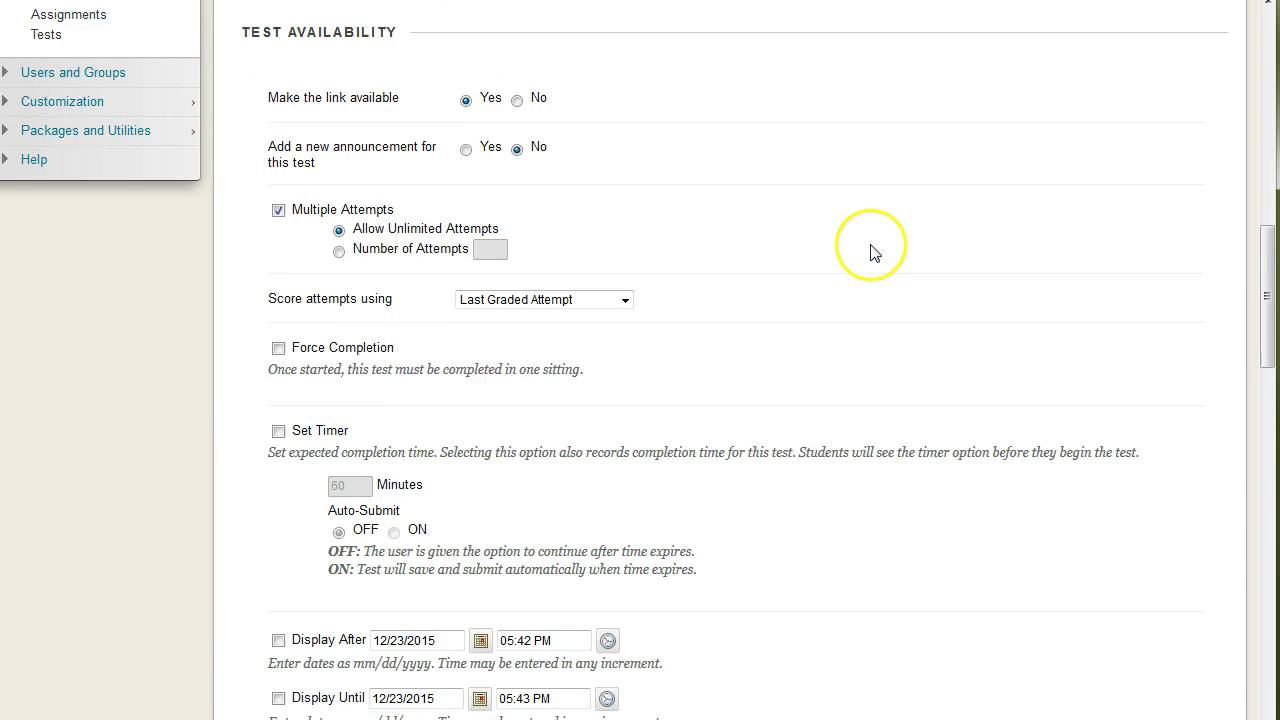
{"action": "scroll", "coordinate": [870, 252], "scroll_direction": "down", "scroll_amount": 2}
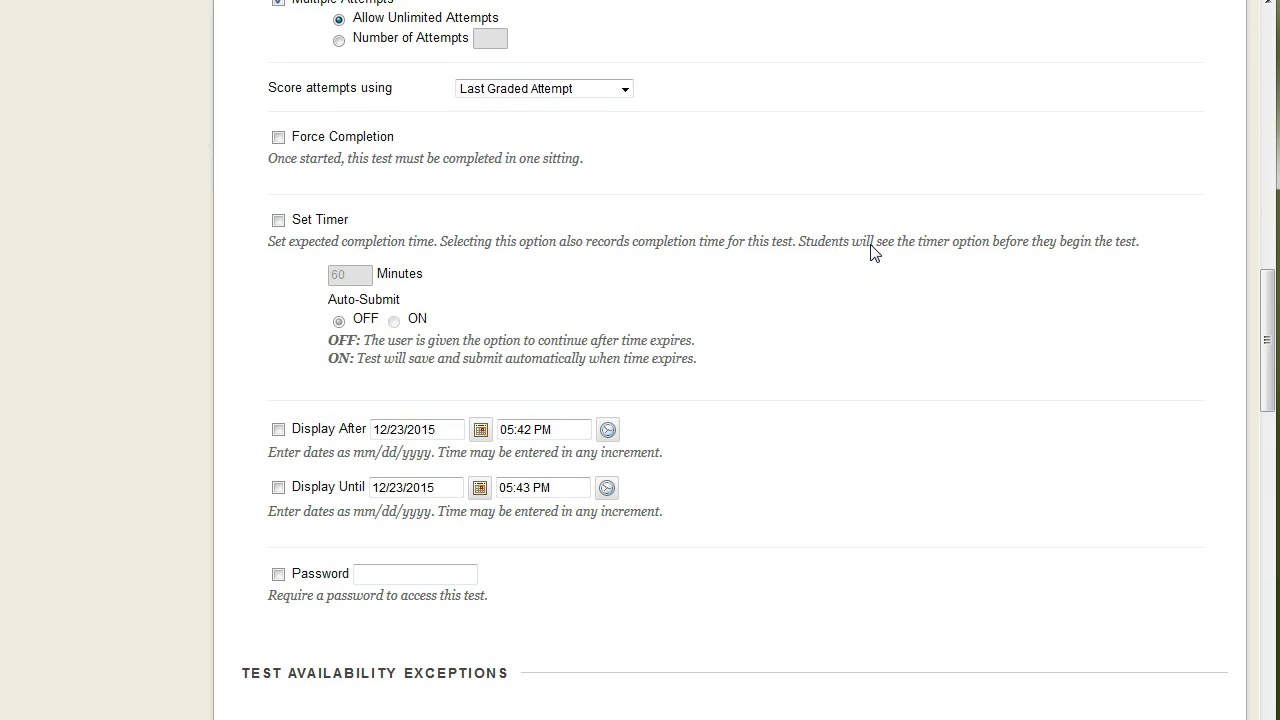
{"action": "scroll", "coordinate": [914, 249], "scroll_direction": "up", "scroll_amount": 15}
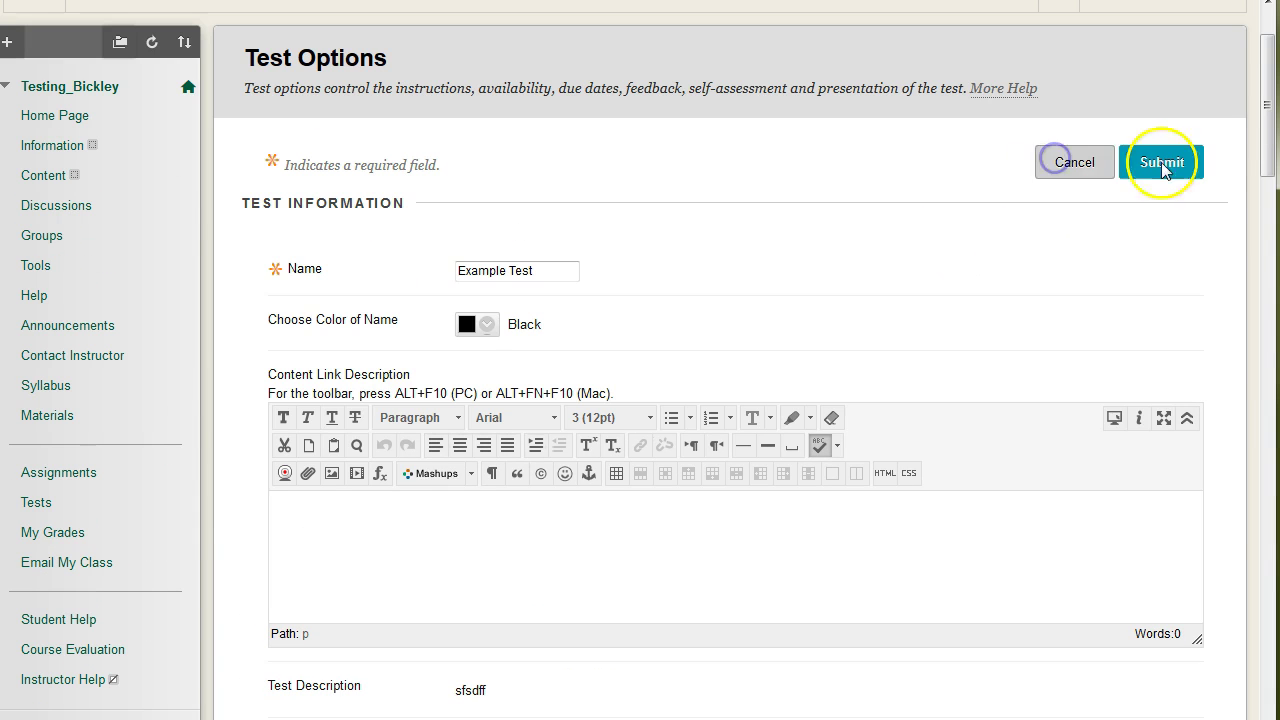
{"action": "left_click", "coordinate": [1074, 165]}
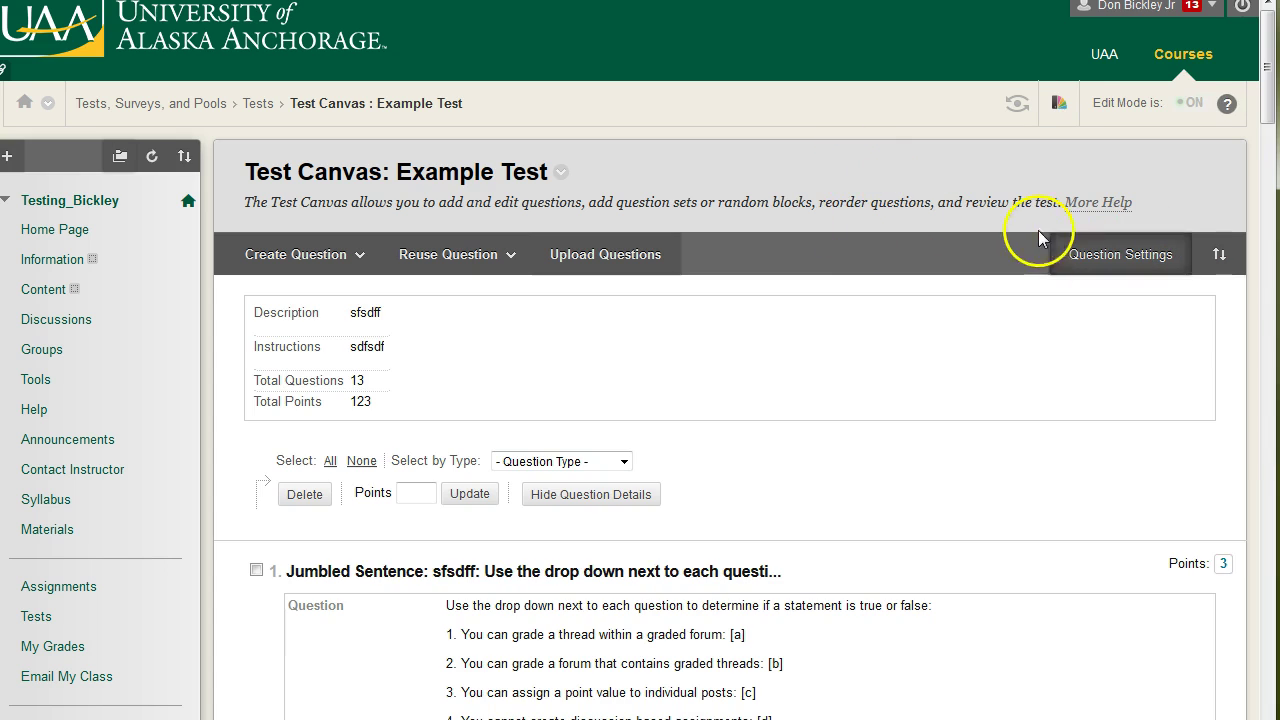
Look through the questions on the test canvas of Example Test down to the last one and return to the Tests list.
{"action": "left_click", "coordinate": [562, 176]}
{"action": "left_click", "coordinate": [608, 157]}
{"action": "scroll", "coordinate": [890, 327], "scroll_direction": "down", "scroll_amount": 3}
{"action": "scroll", "coordinate": [890, 327], "scroll_direction": "down", "scroll_amount": 20}
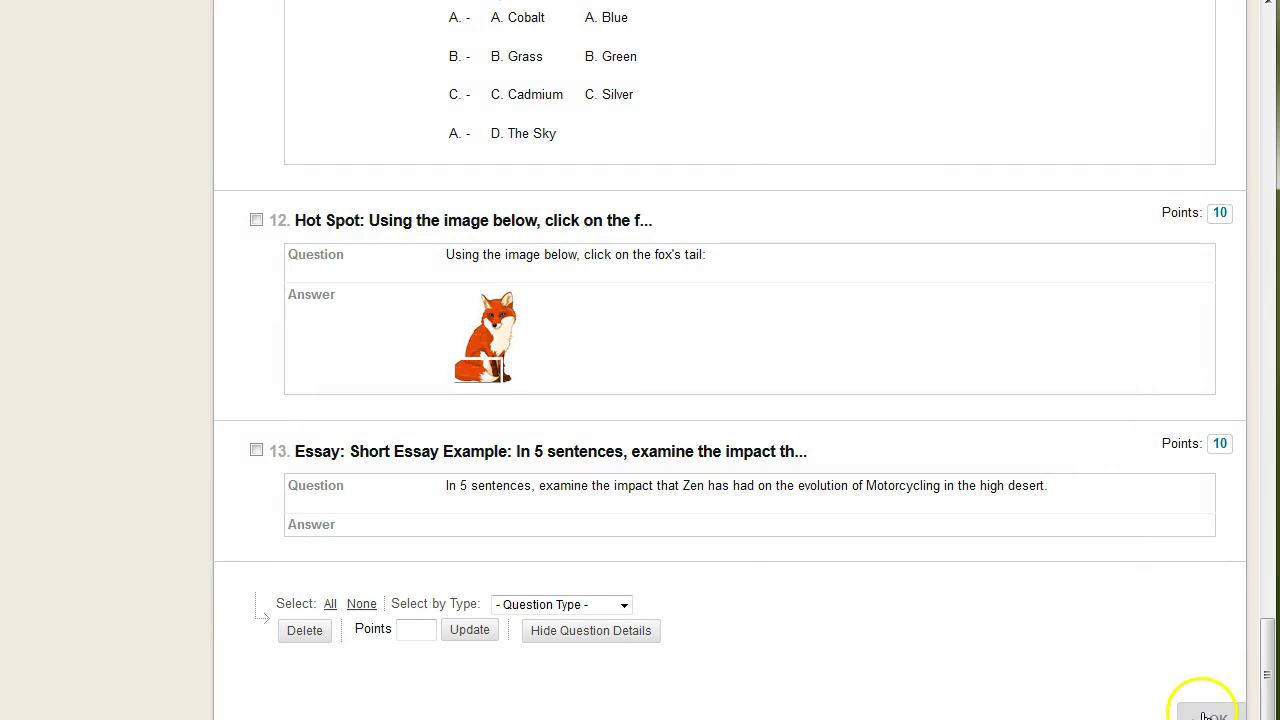
{"action": "left_click", "coordinate": [1213, 711]}
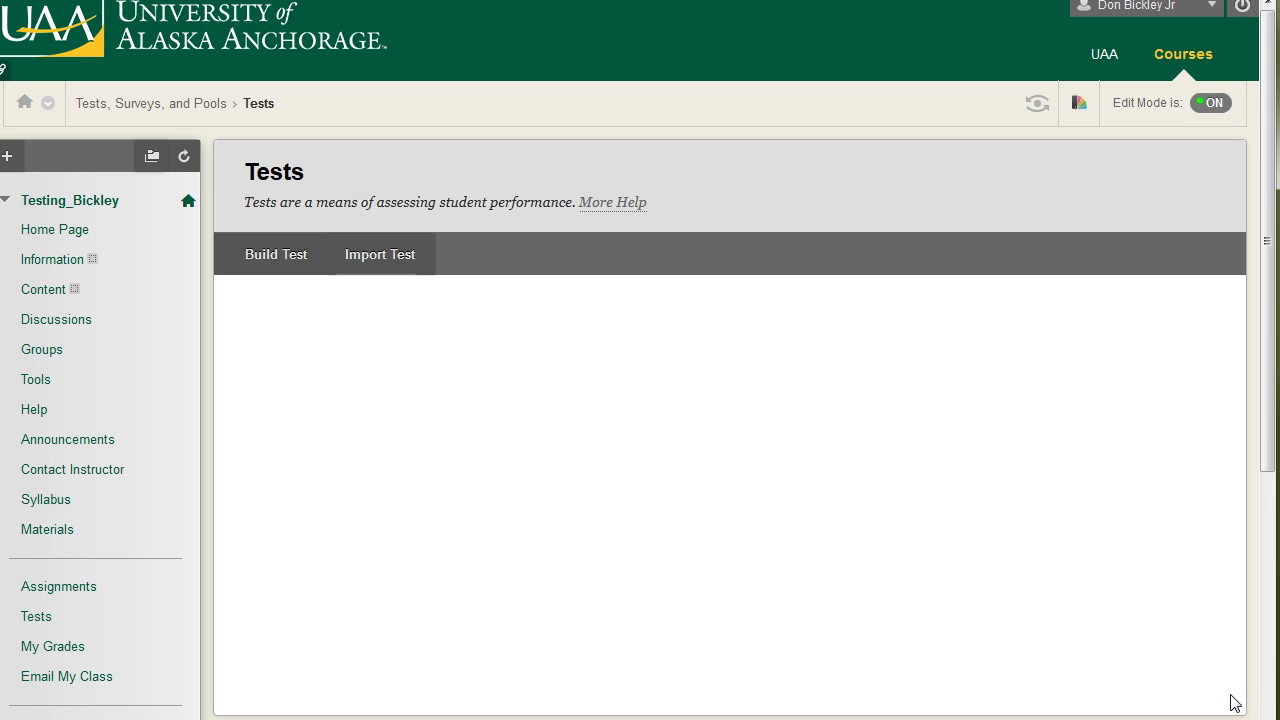